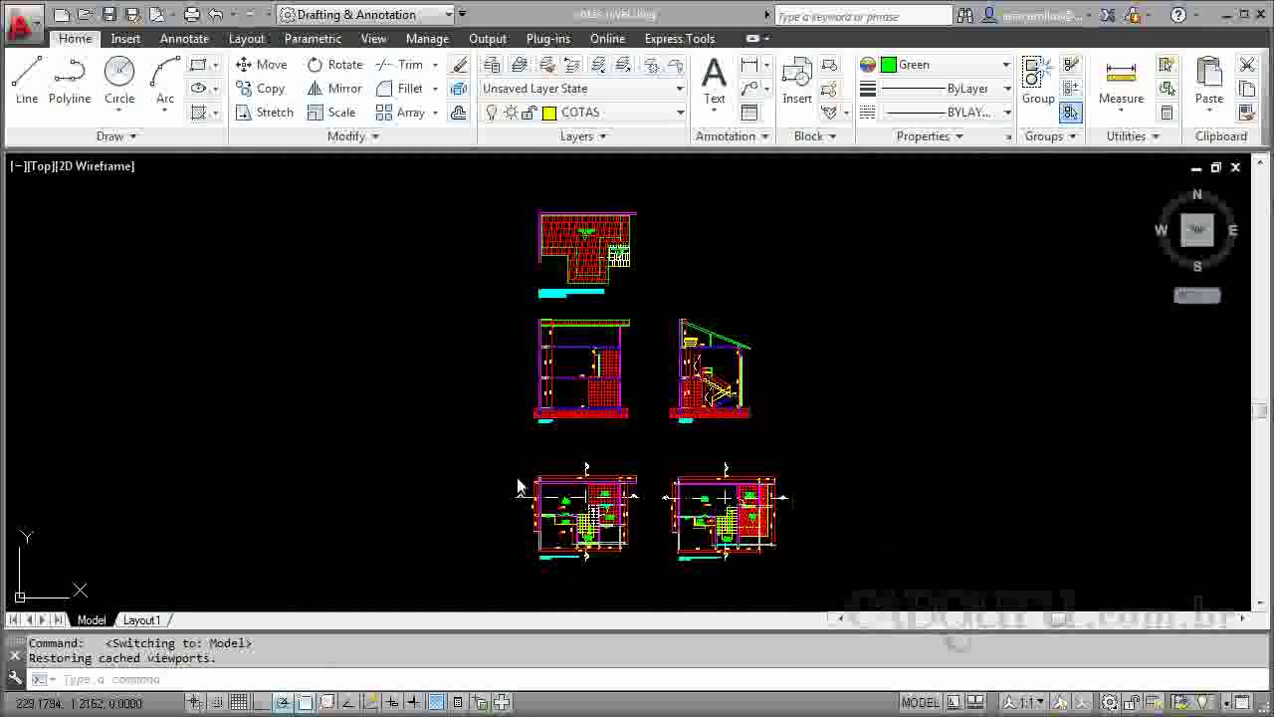
# Open the page setup of Layout1 for modification and set its plotter to DWG To PDF.pc3.
pyautogui.click(142, 620)
pyautogui.rightClick(148, 624)
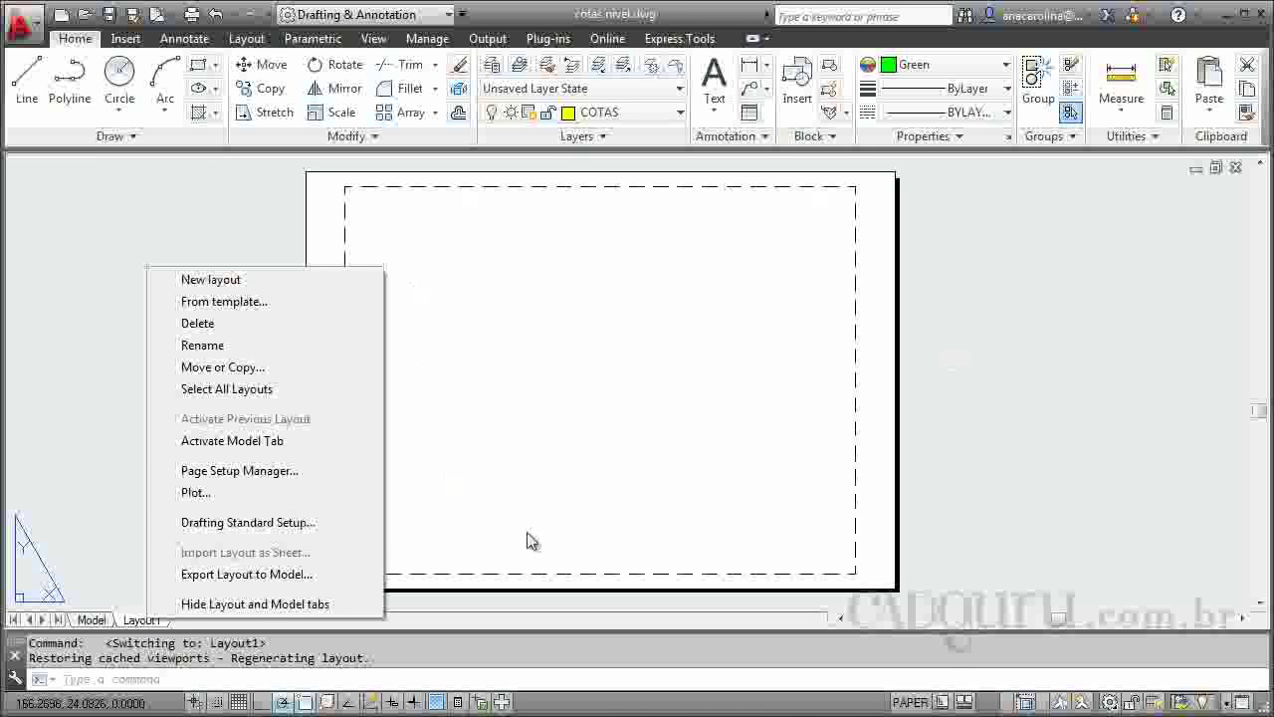
pyautogui.click(244, 476)
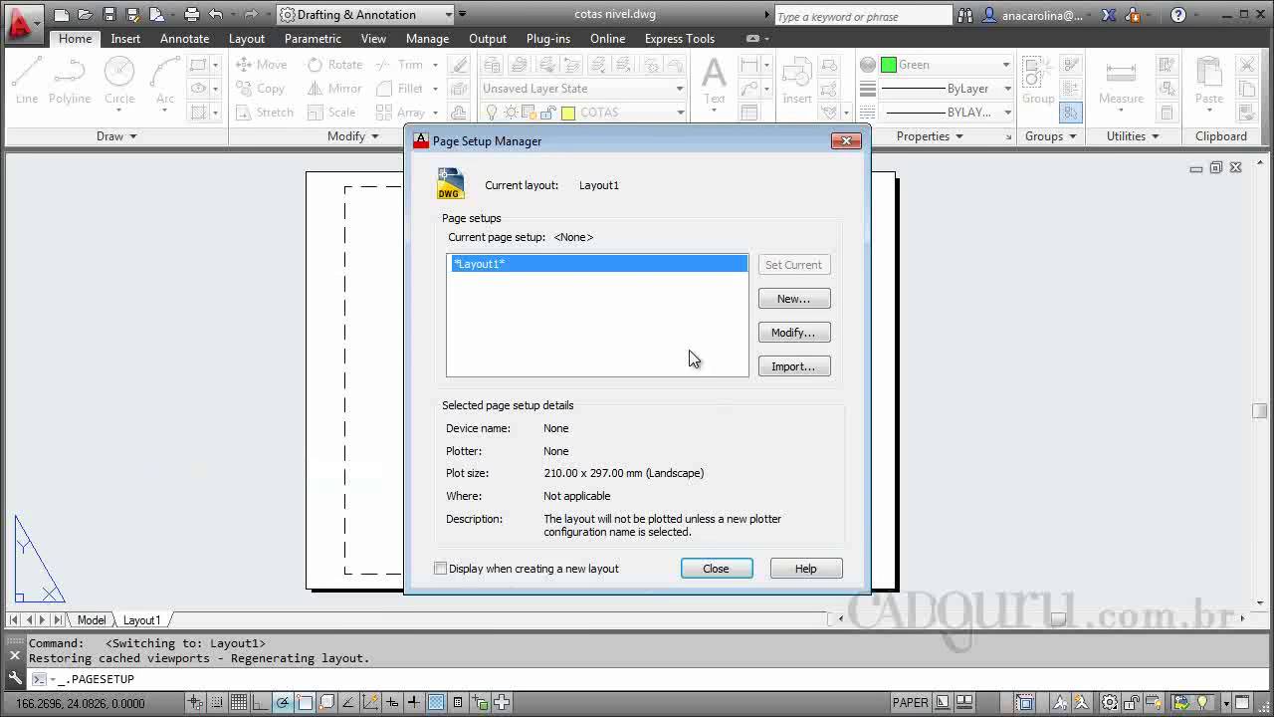
pyautogui.click(812, 341)
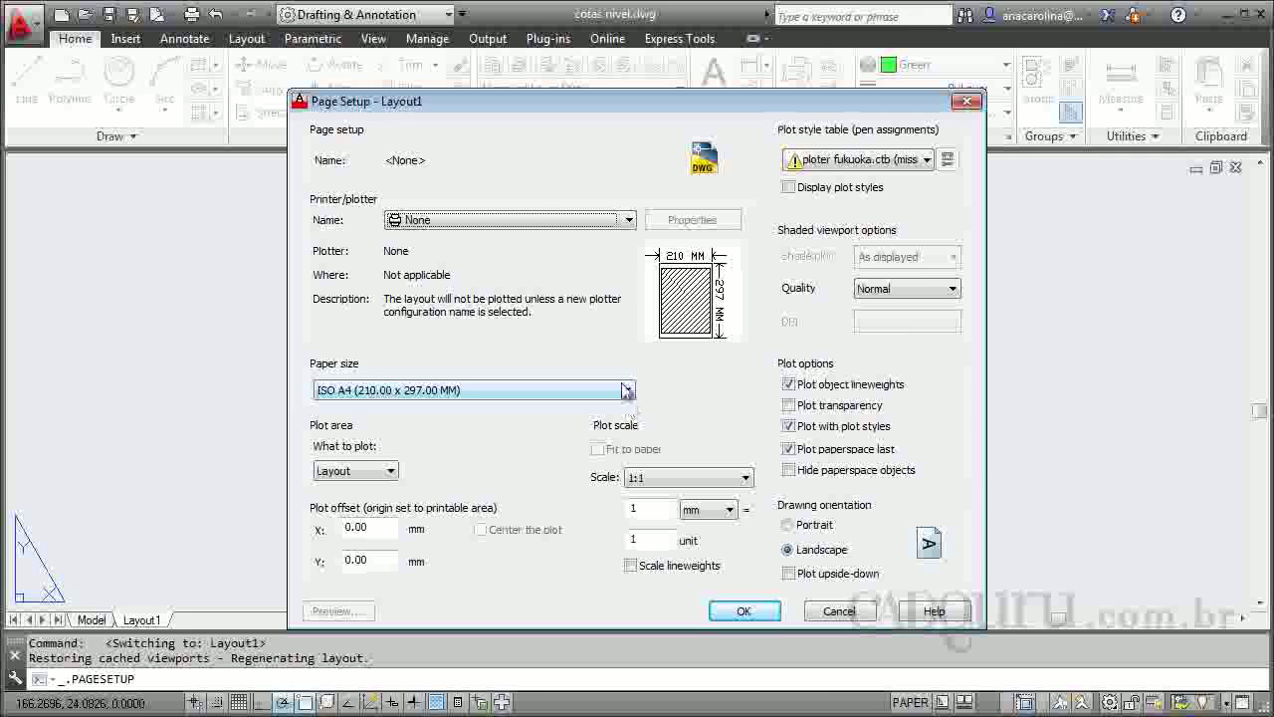
pyautogui.click(628, 220)
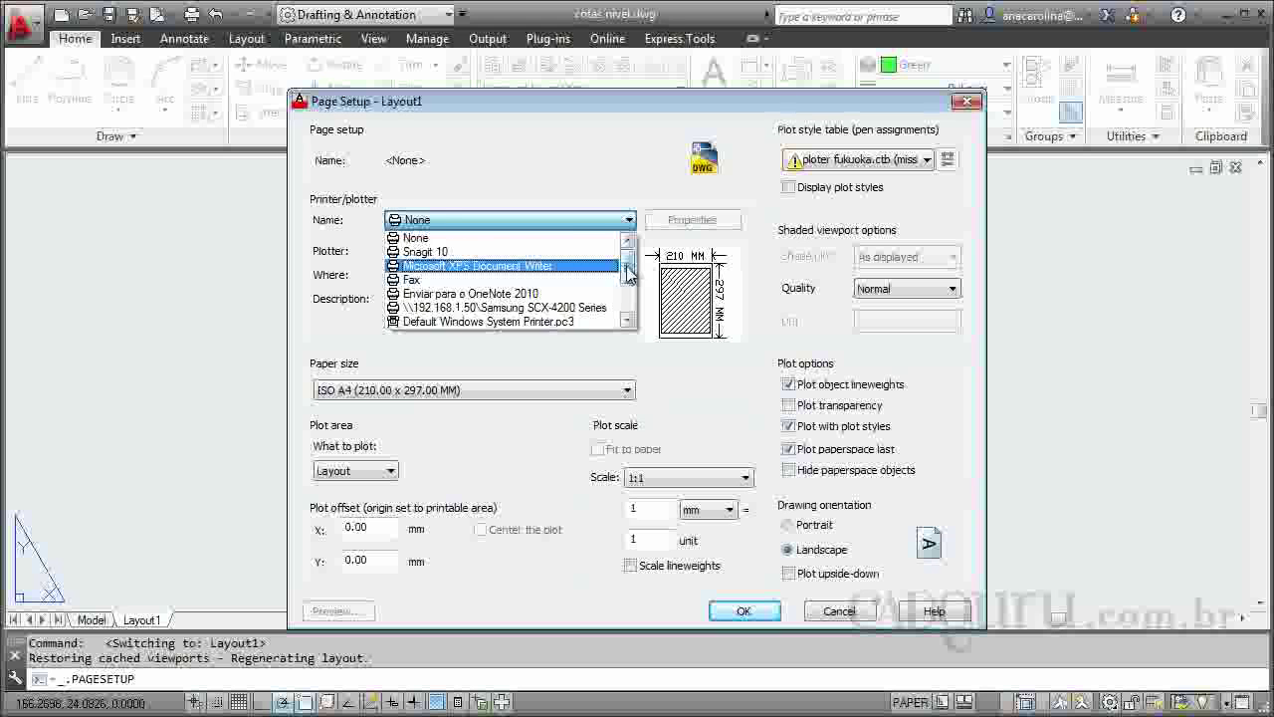
pyautogui.moveTo(626, 275); pyautogui.dragTo(626, 299)
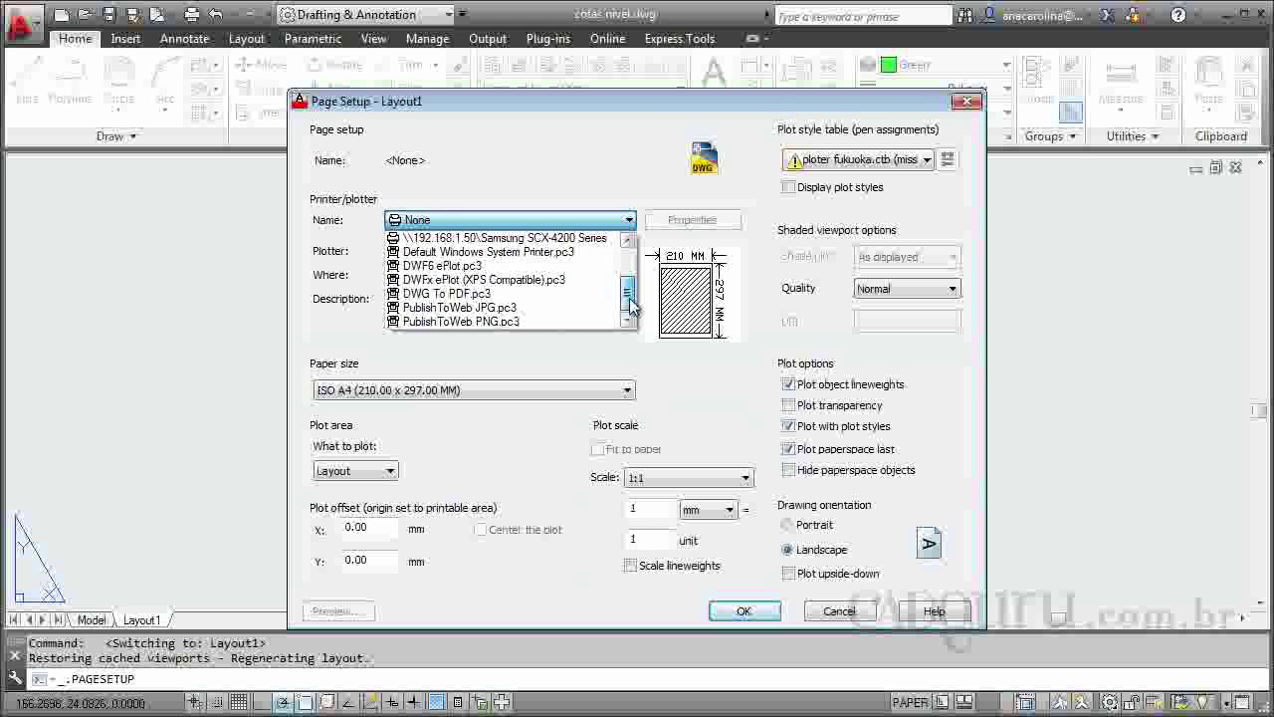
pyautogui.click(485, 294)
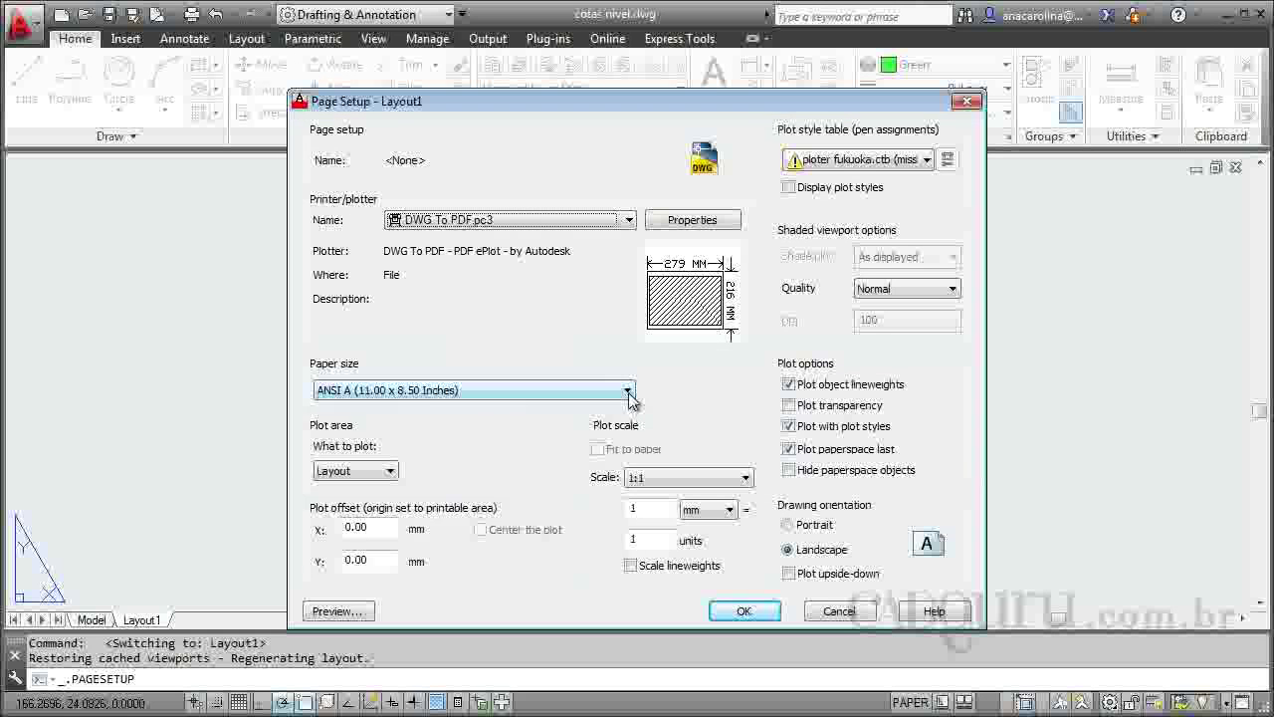
# Set the paper size to ISO full bleed A1 (841.00 x 594.00 MM) and assign the monochrome.ctb plot style table.
pyautogui.click(627, 390)
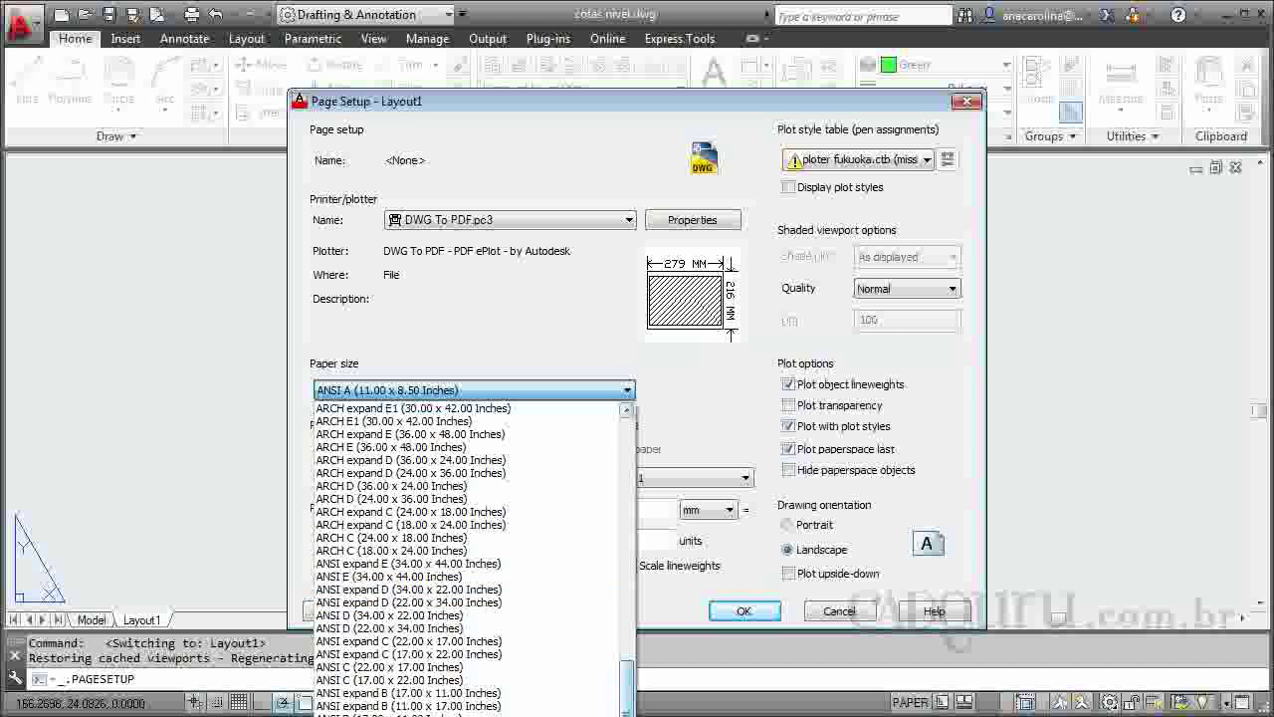
pyautogui.moveTo(626, 687); pyautogui.dragTo(625, 468)
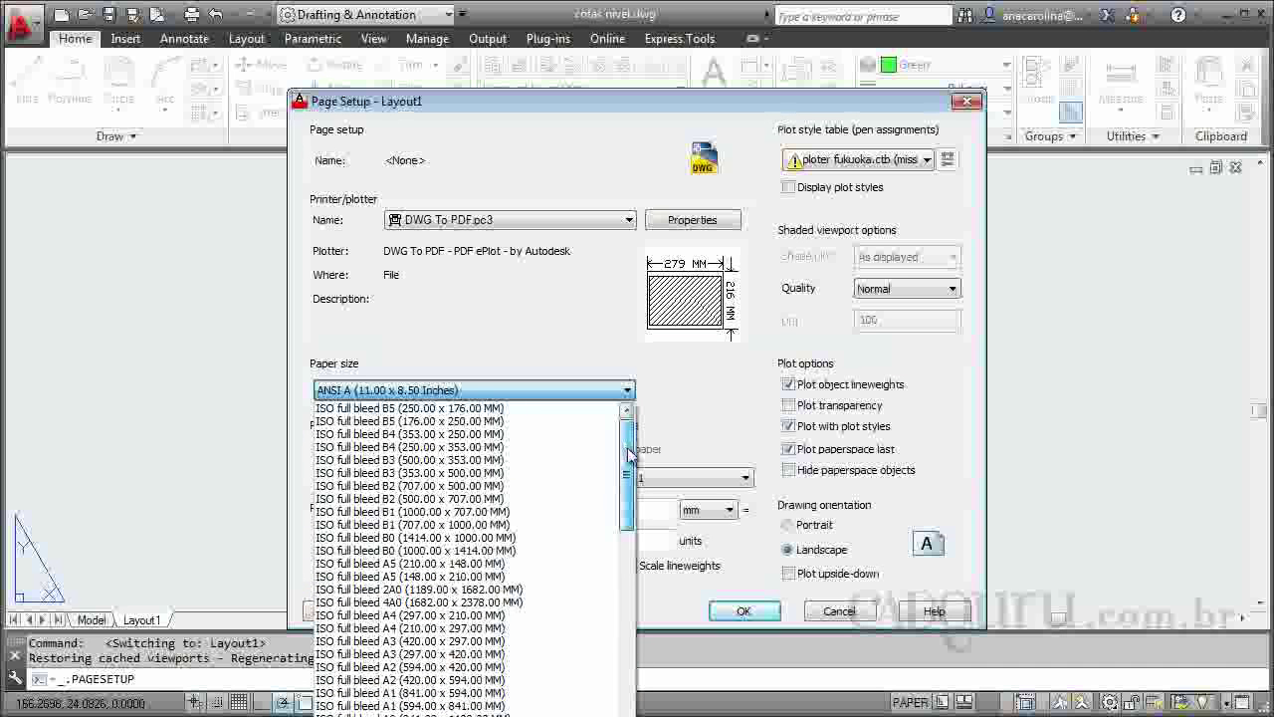
pyautogui.click(429, 694)
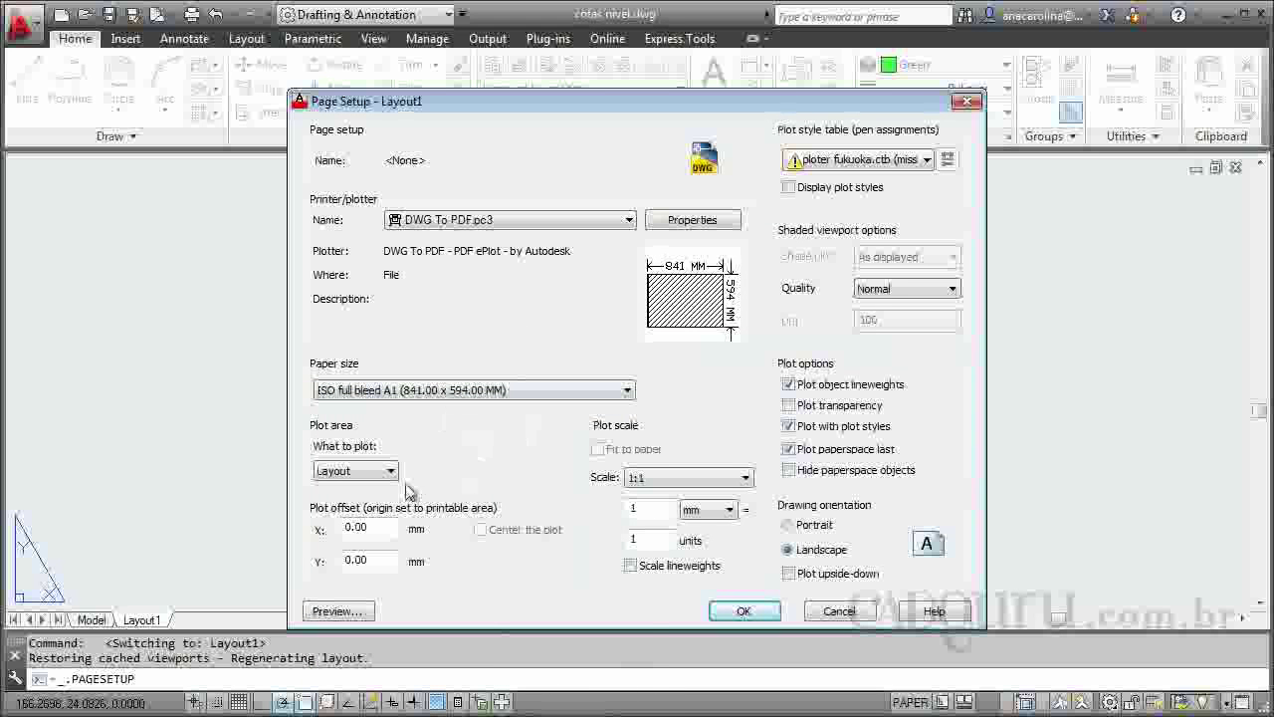
pyautogui.click(926, 160)
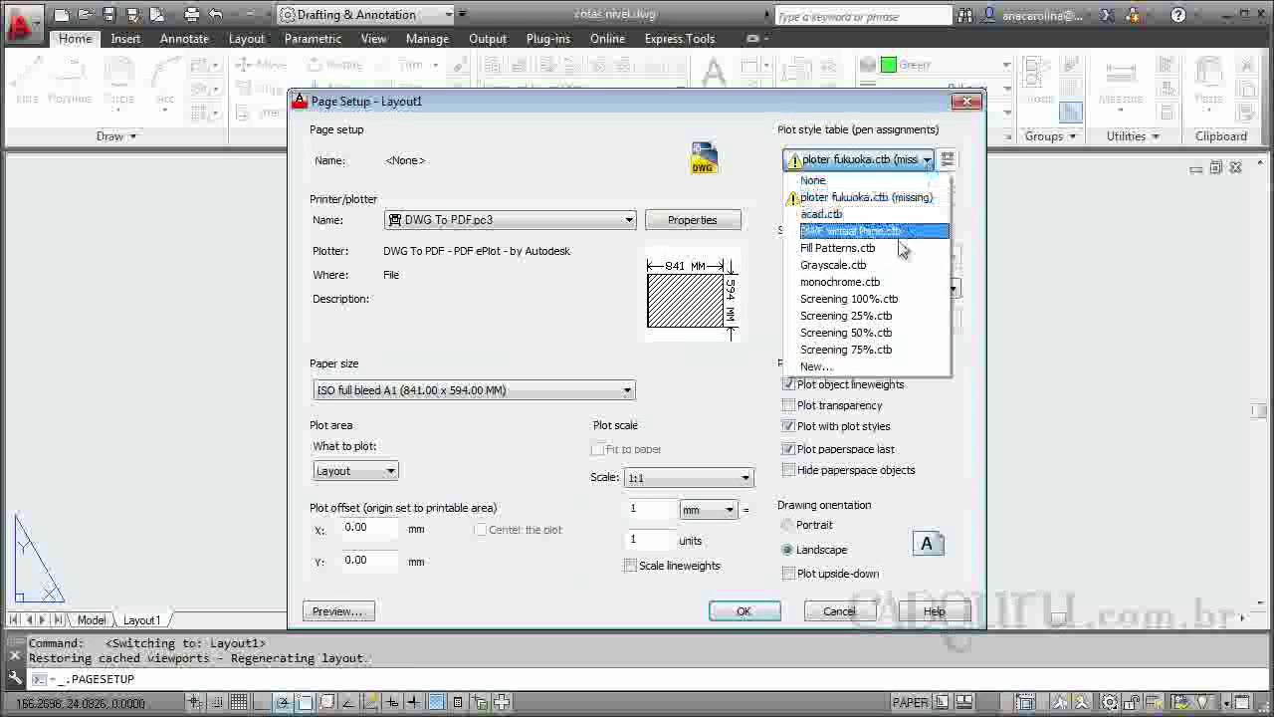
pyautogui.click(872, 282)
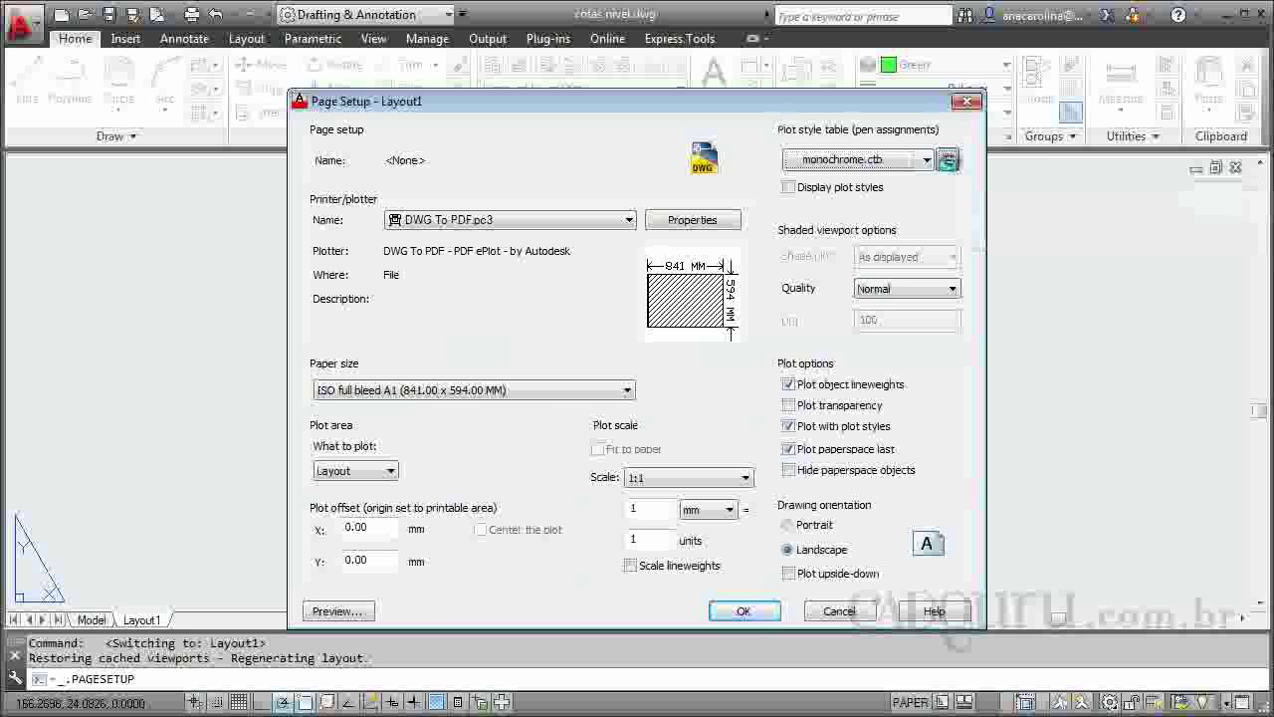
# Edit the monochrome.ctb plot style table and set the lineweight of Color 1 to 0.1000 mm.
pyautogui.click(946, 160)
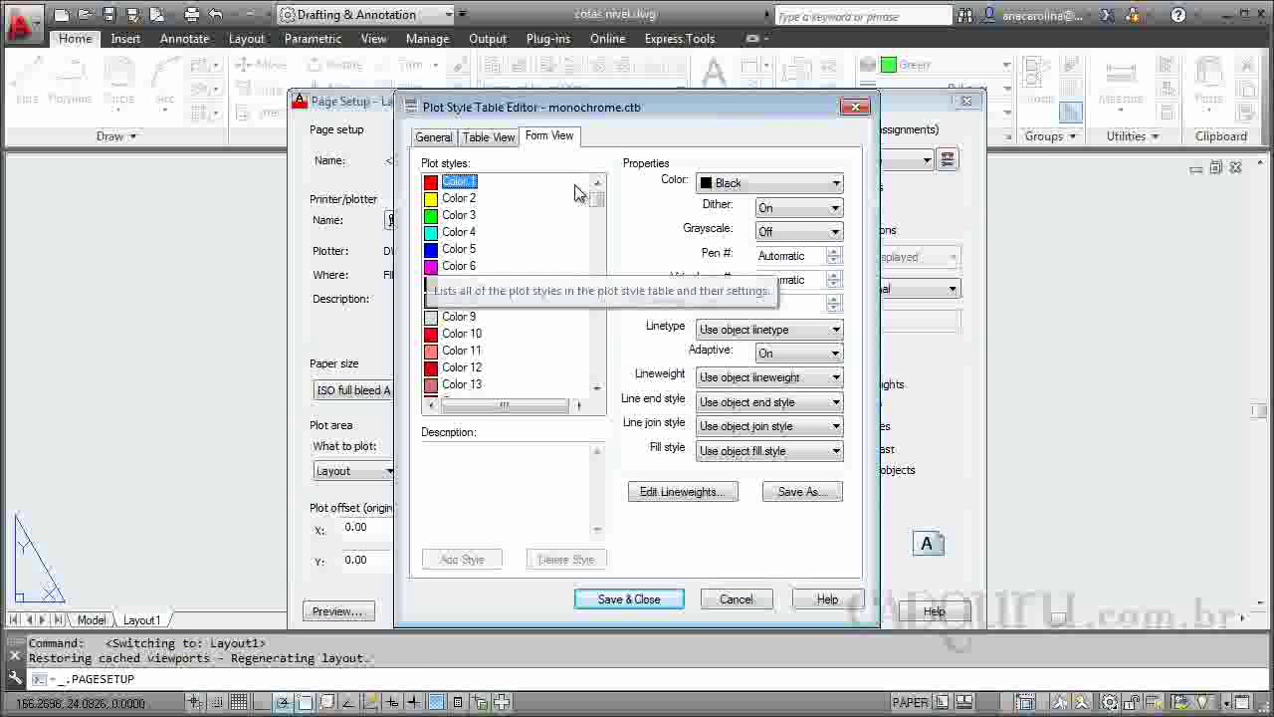
pyautogui.click(473, 203)
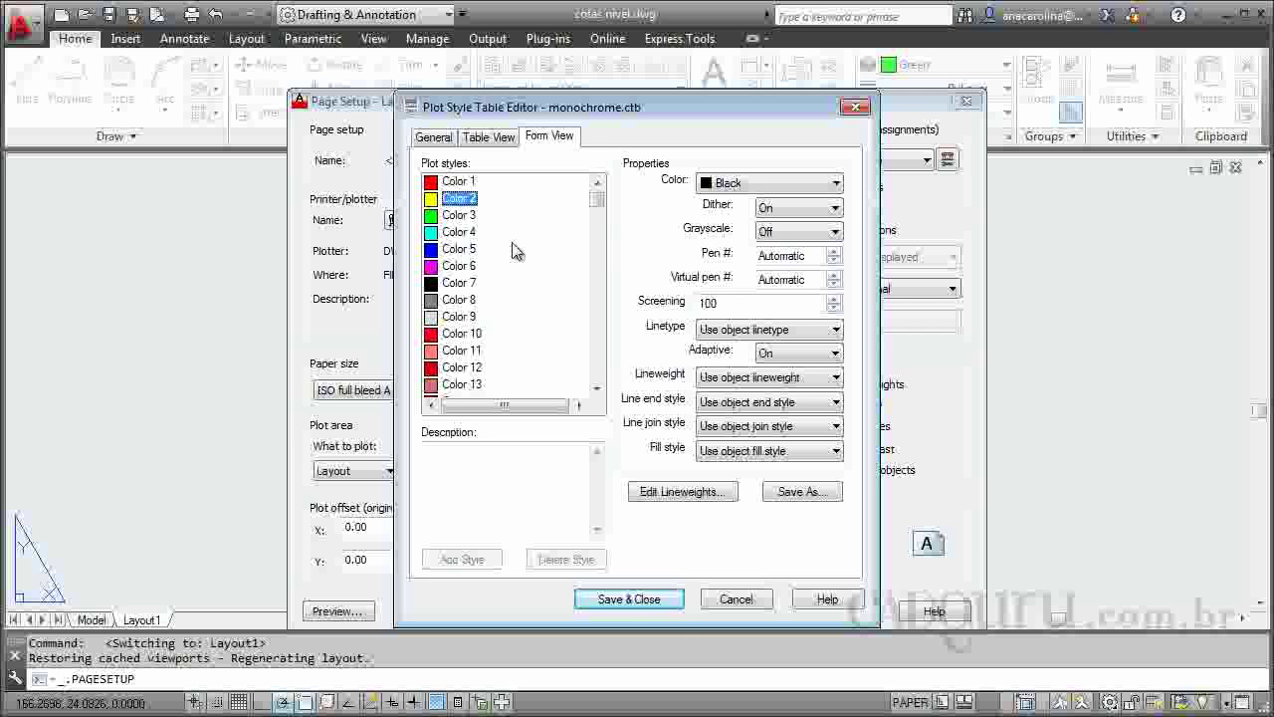
pyautogui.click(473, 183)
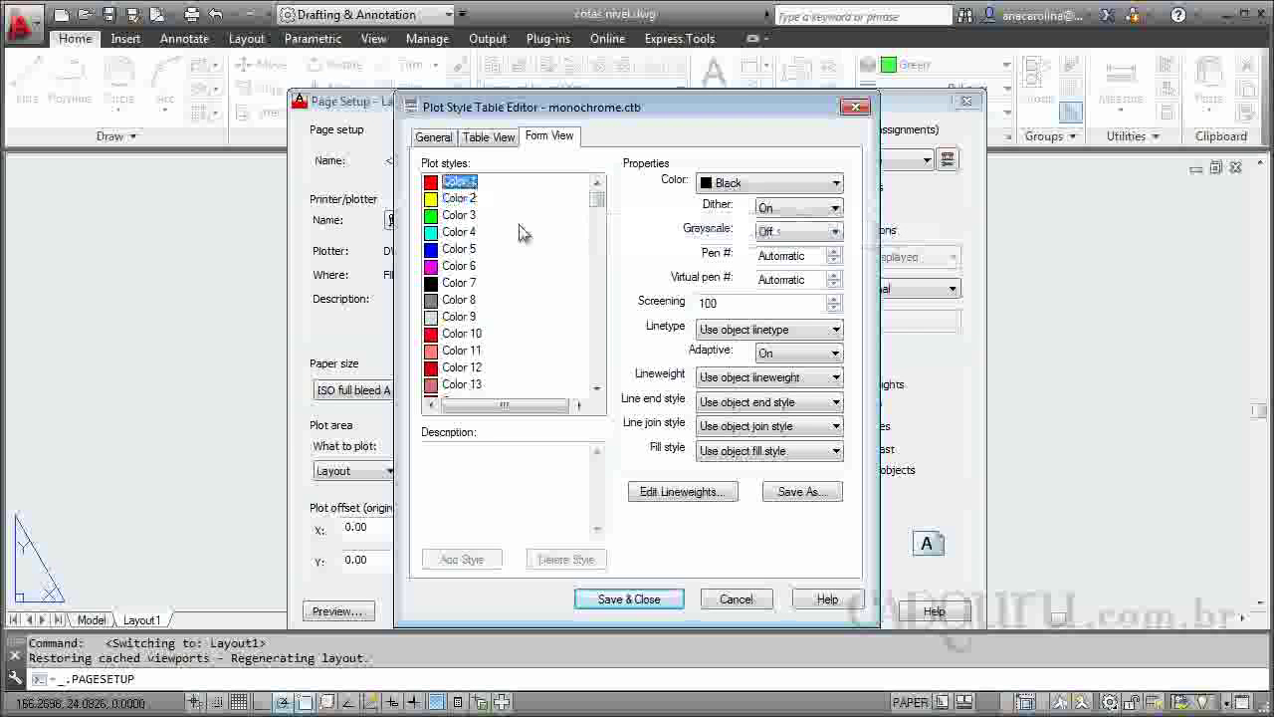
pyautogui.click(836, 330)
pyautogui.click(836, 332)
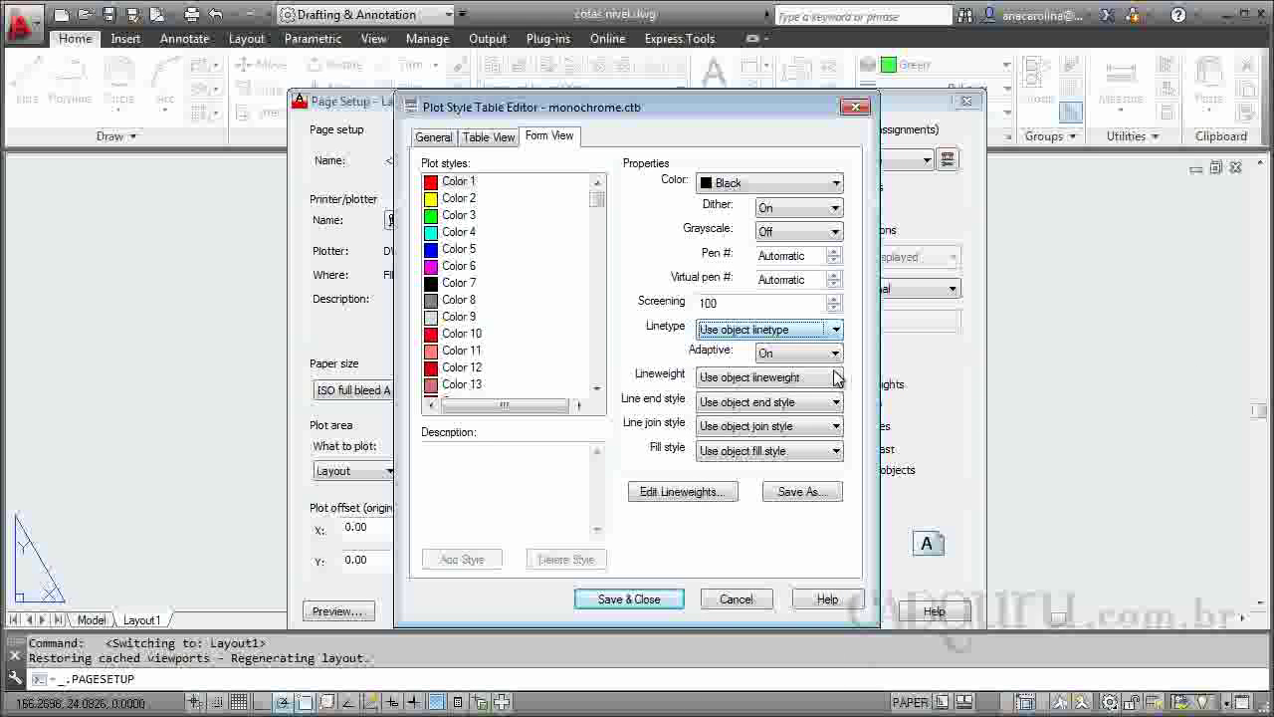
pyautogui.click(836, 378)
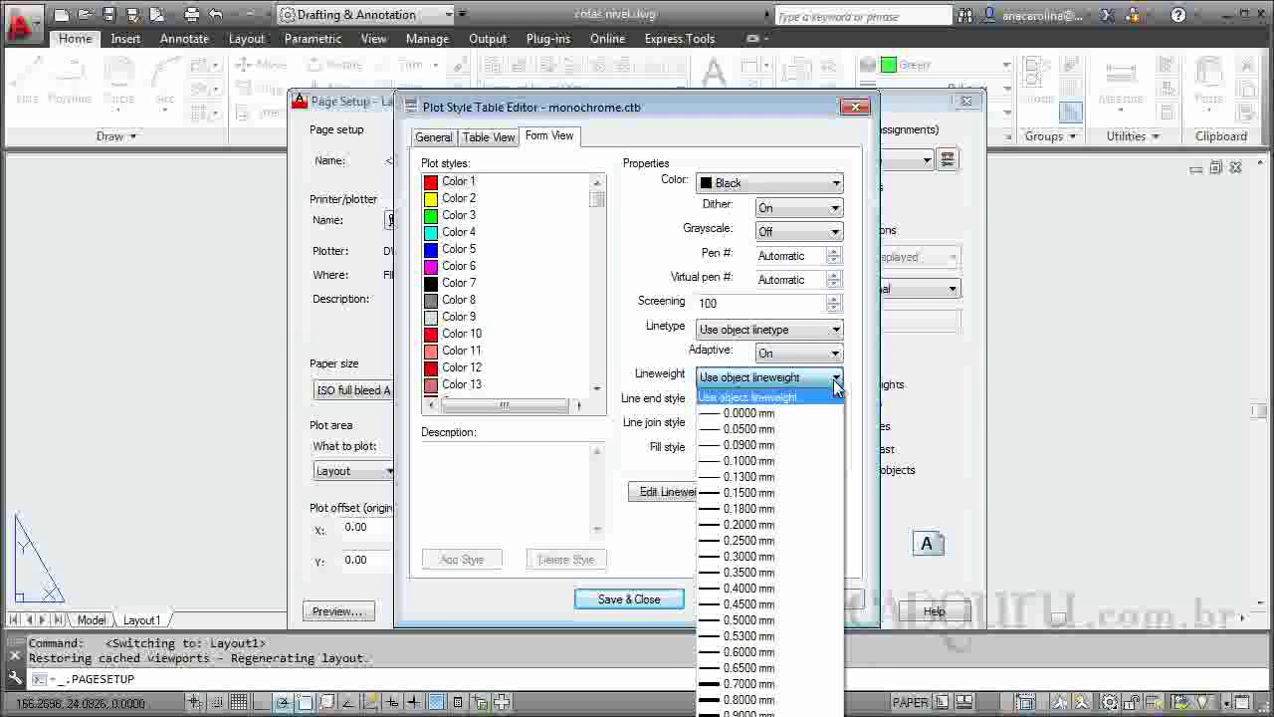
pyautogui.click(768, 464)
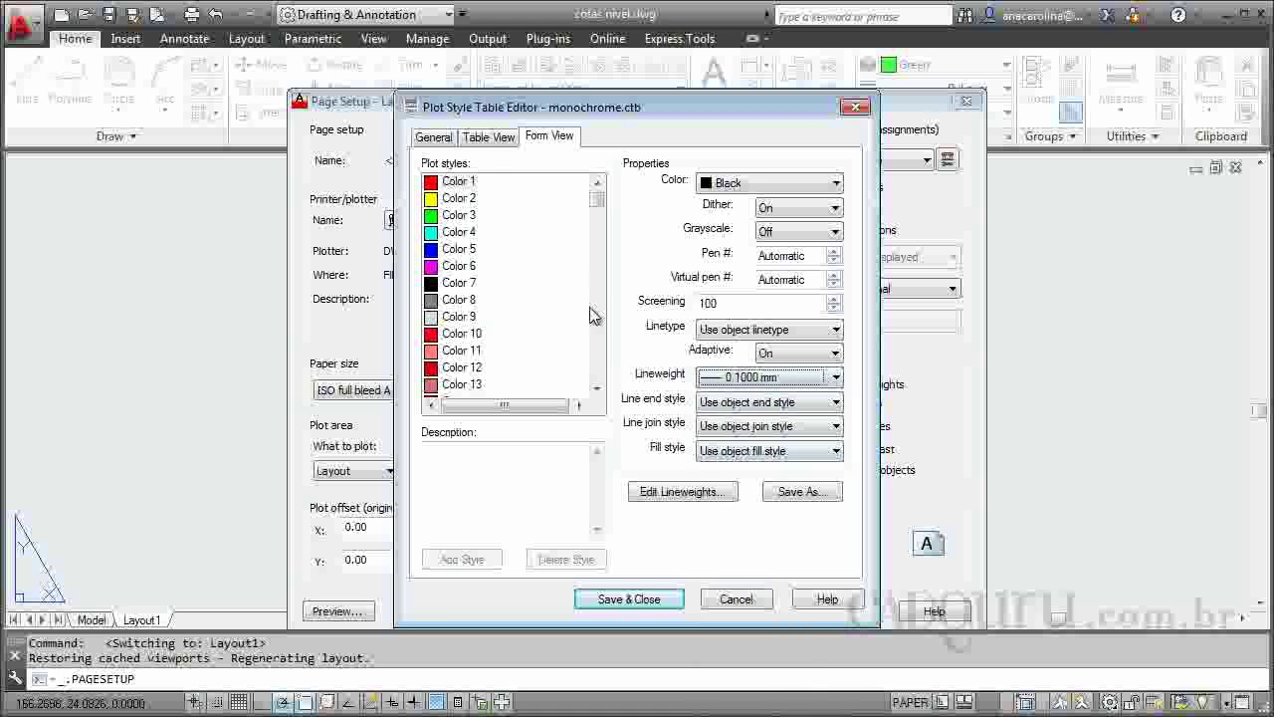
# Set the lineweight of Color 2 in the plot style table to 0.0500 mm.
pyautogui.click(460, 198)
pyautogui.click(836, 377)
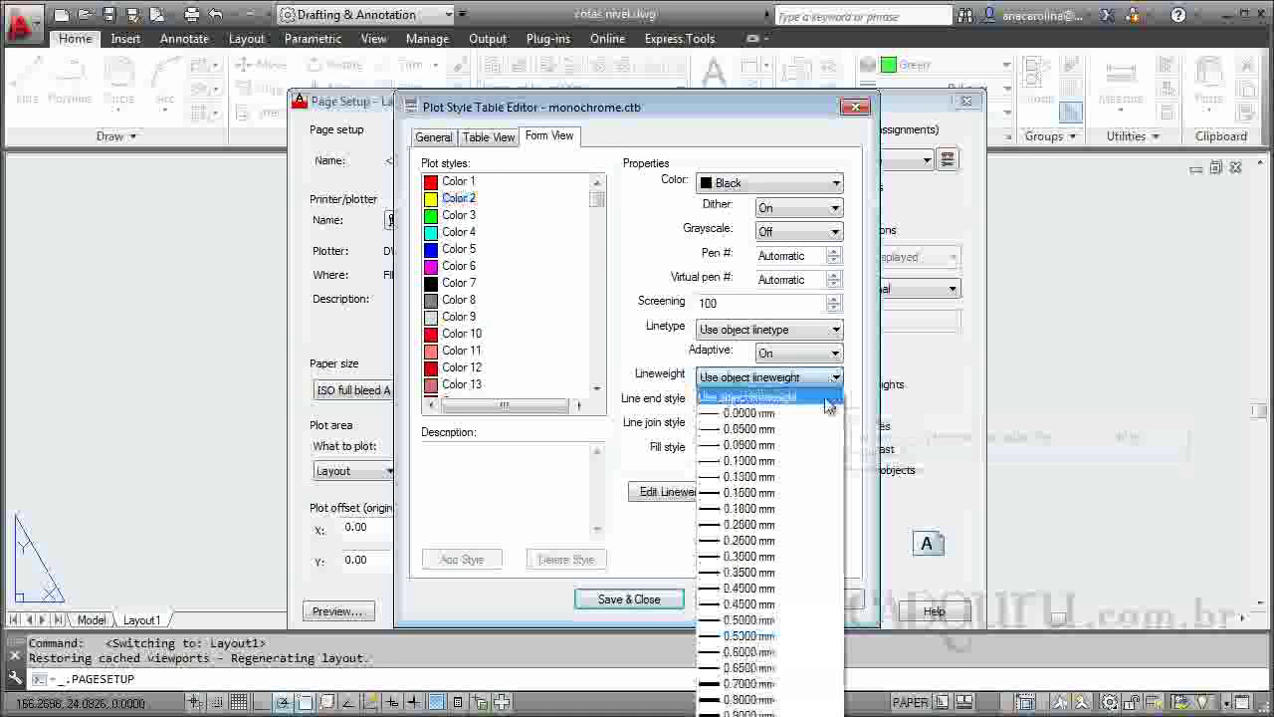
pyautogui.click(775, 430)
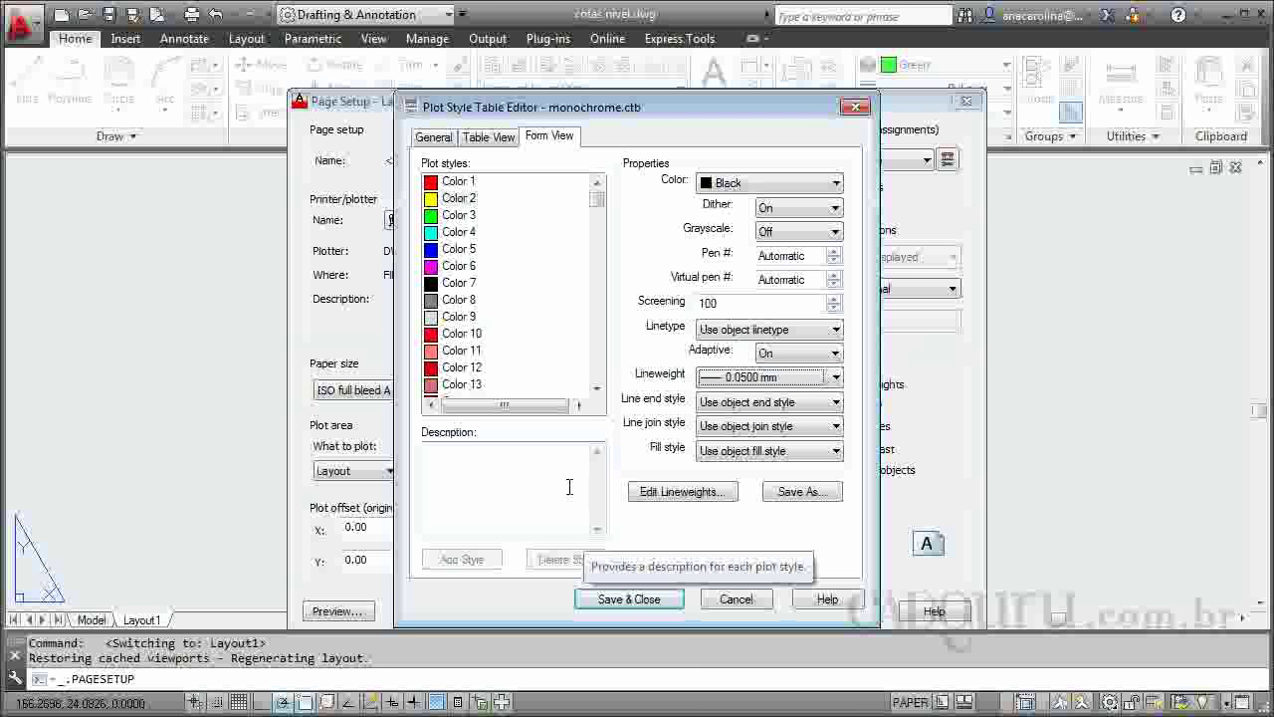
pyautogui.click(463, 183)
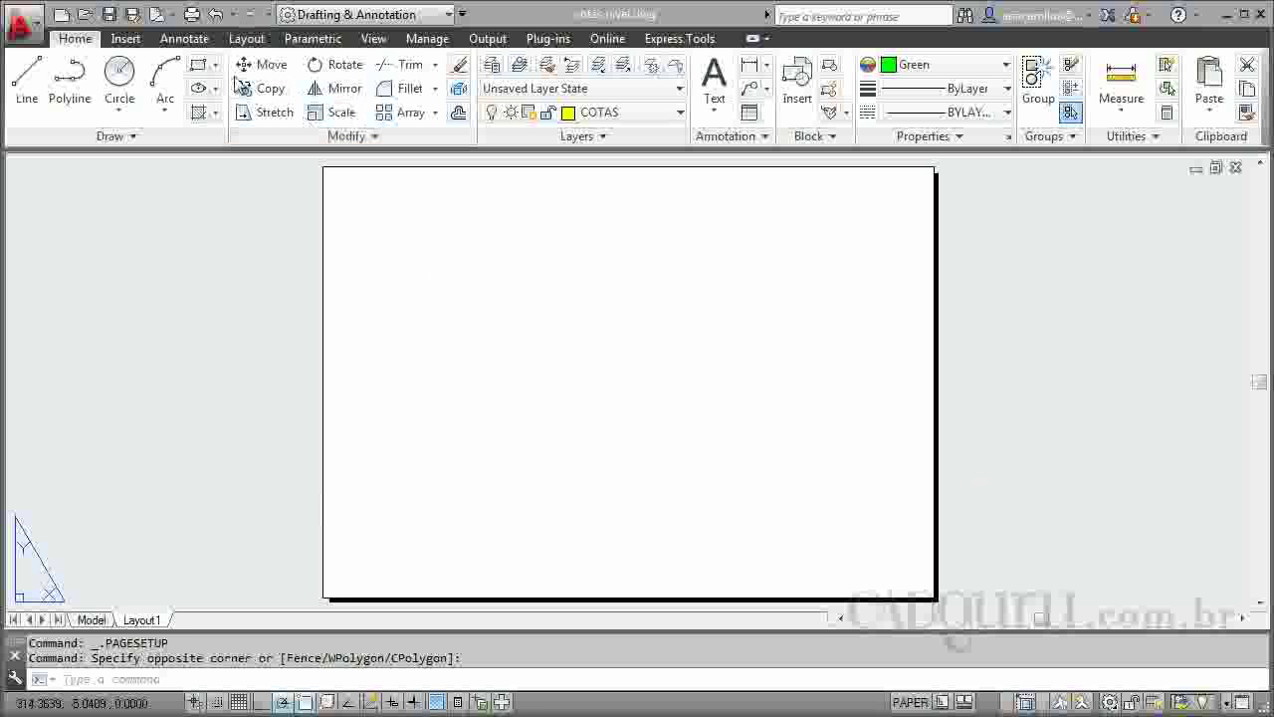
# Insert the FOLHA A1 block into the layout at scale 1 with a freely picked insertion point.
pyautogui.click(129, 40)
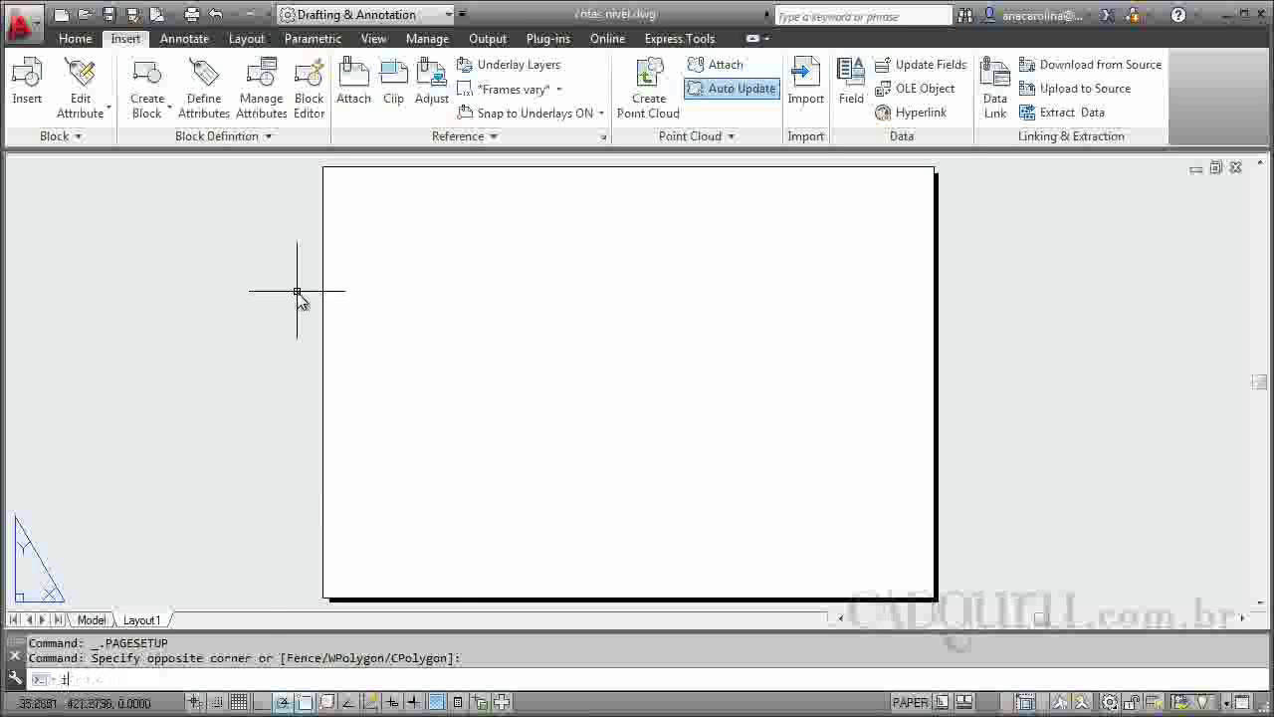
pyautogui.write('I')
pyautogui.press('Return')
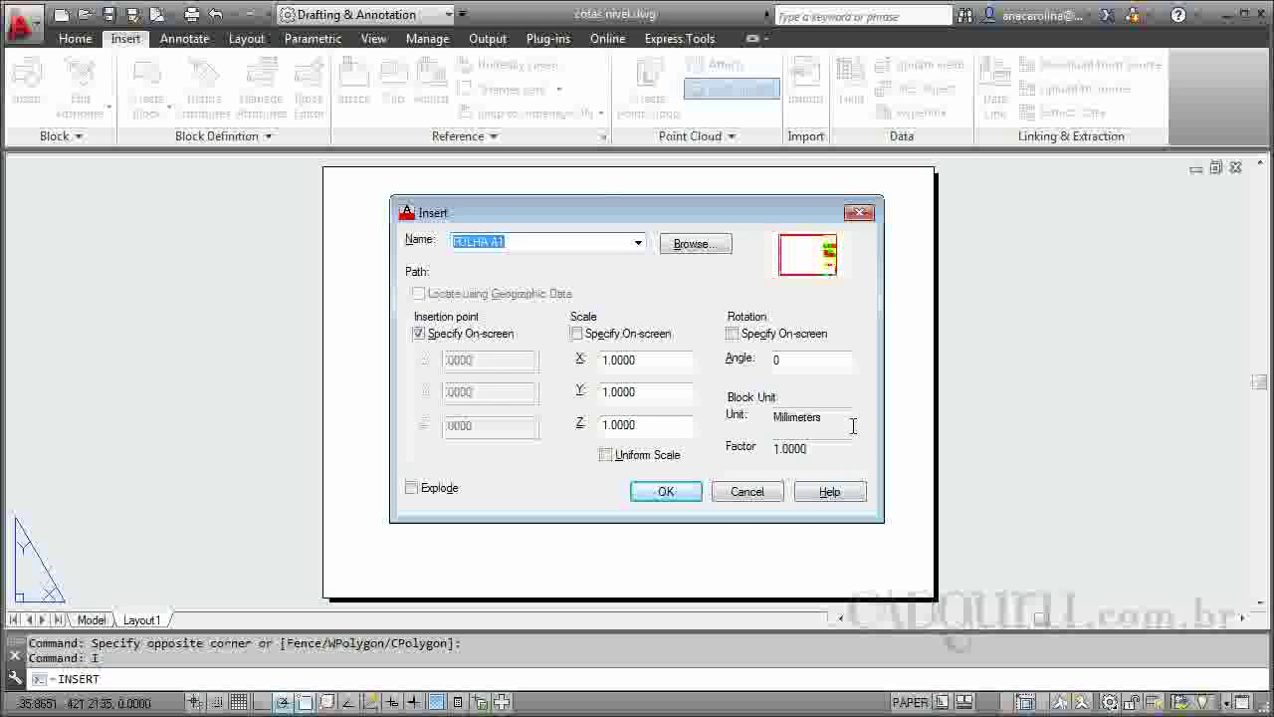
pyautogui.click(691, 244)
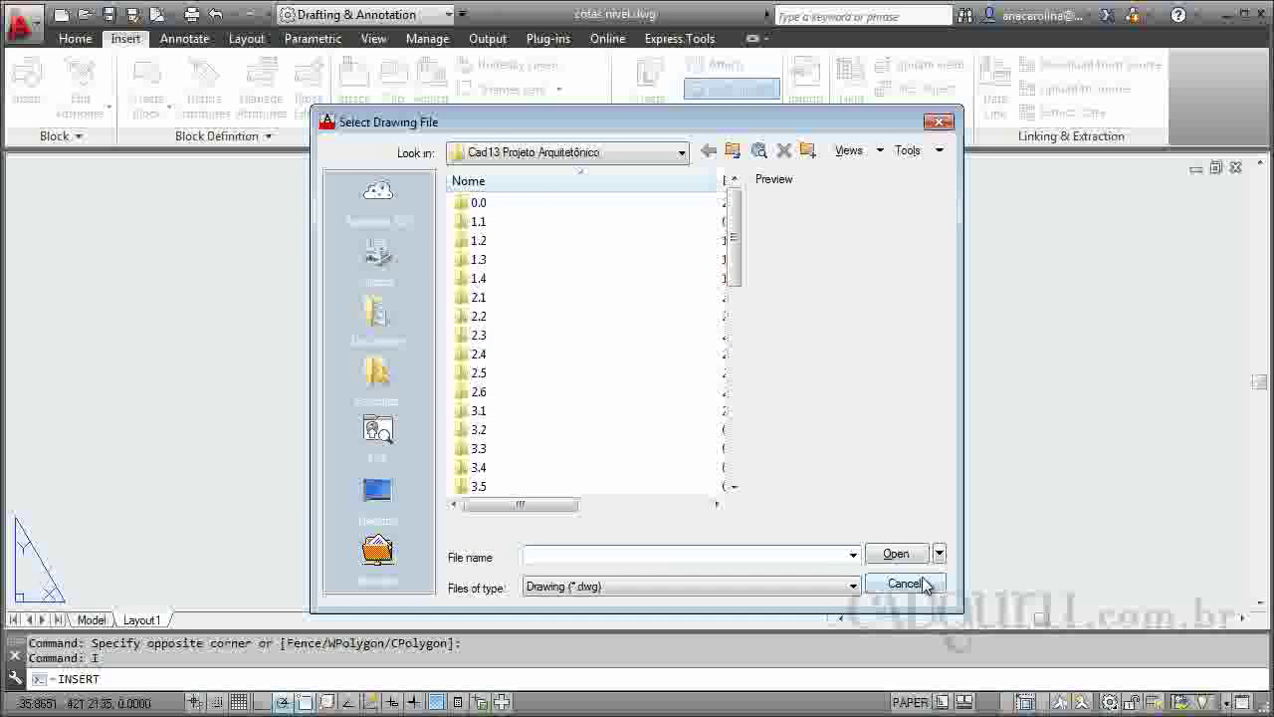
pyautogui.click(904, 583)
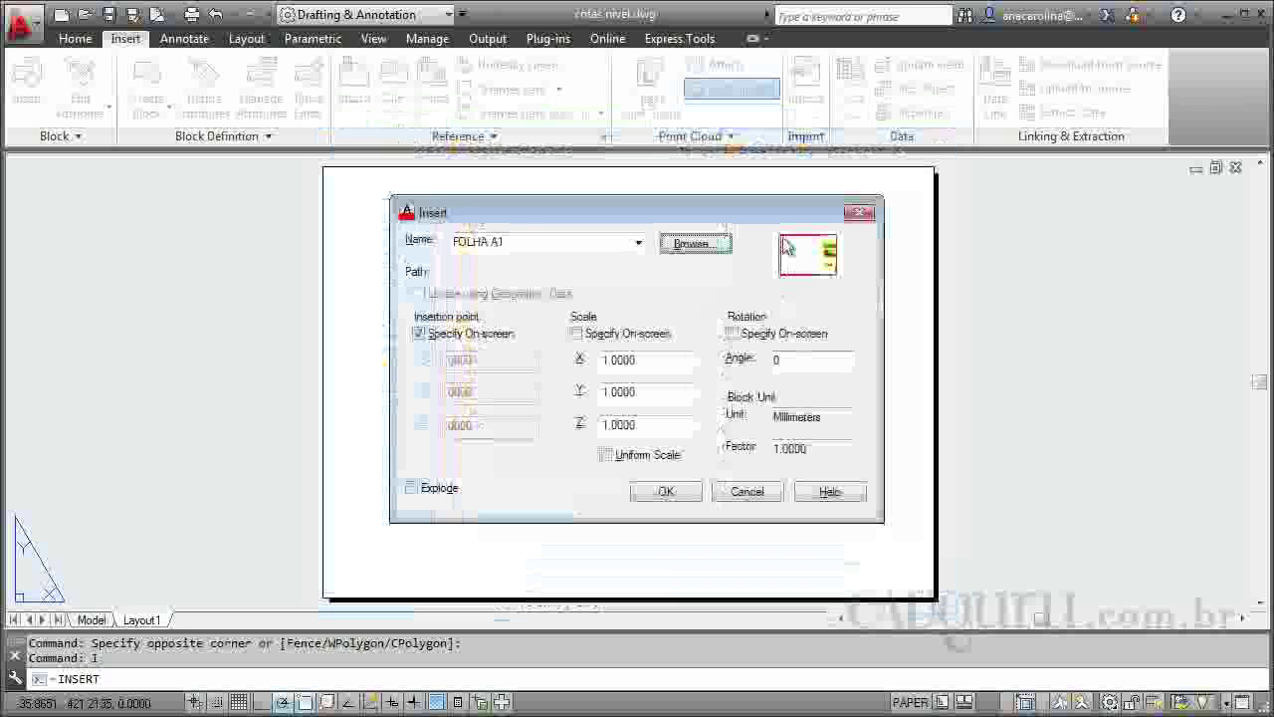
pyautogui.click(666, 493)
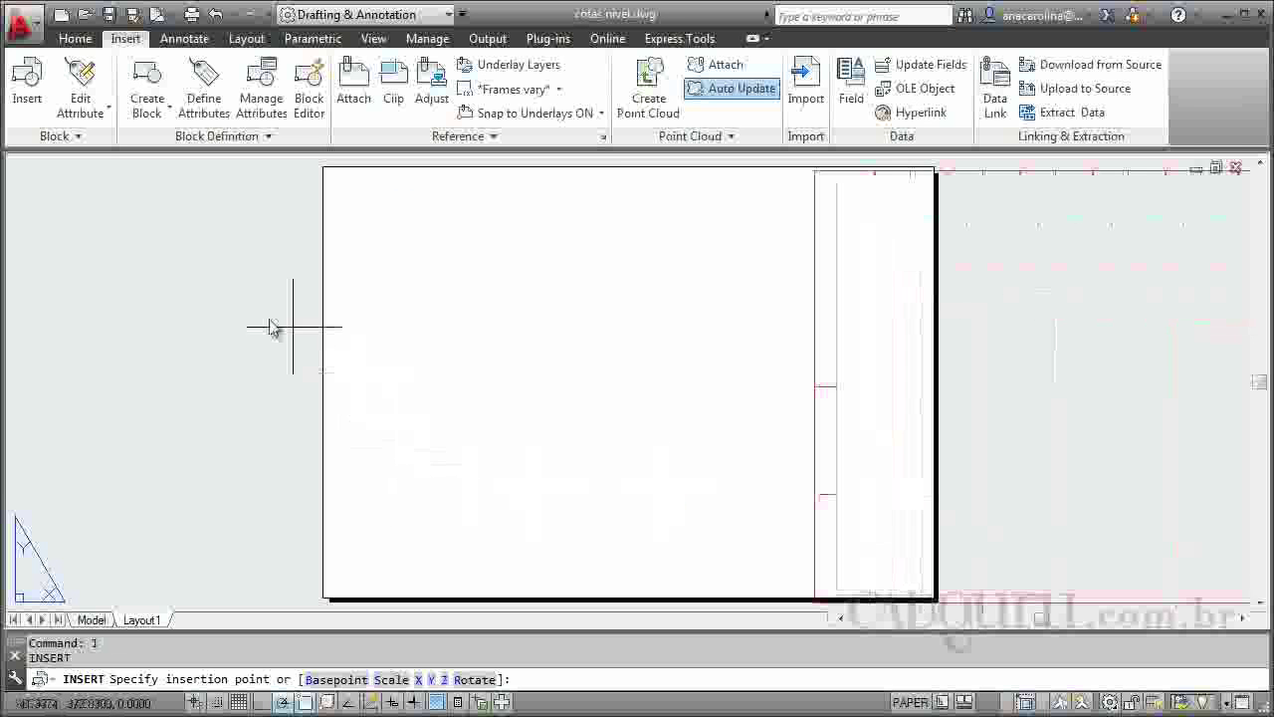
pyautogui.click(84, 363)
# Move the inserted FOLHA A1 block so its frame lines up with the paper sheet.
pyautogui.click(568, 361)
pyautogui.click(766, 349)
pyautogui.write('m')
pyautogui.press('Return')
pyautogui.click(853, 379)
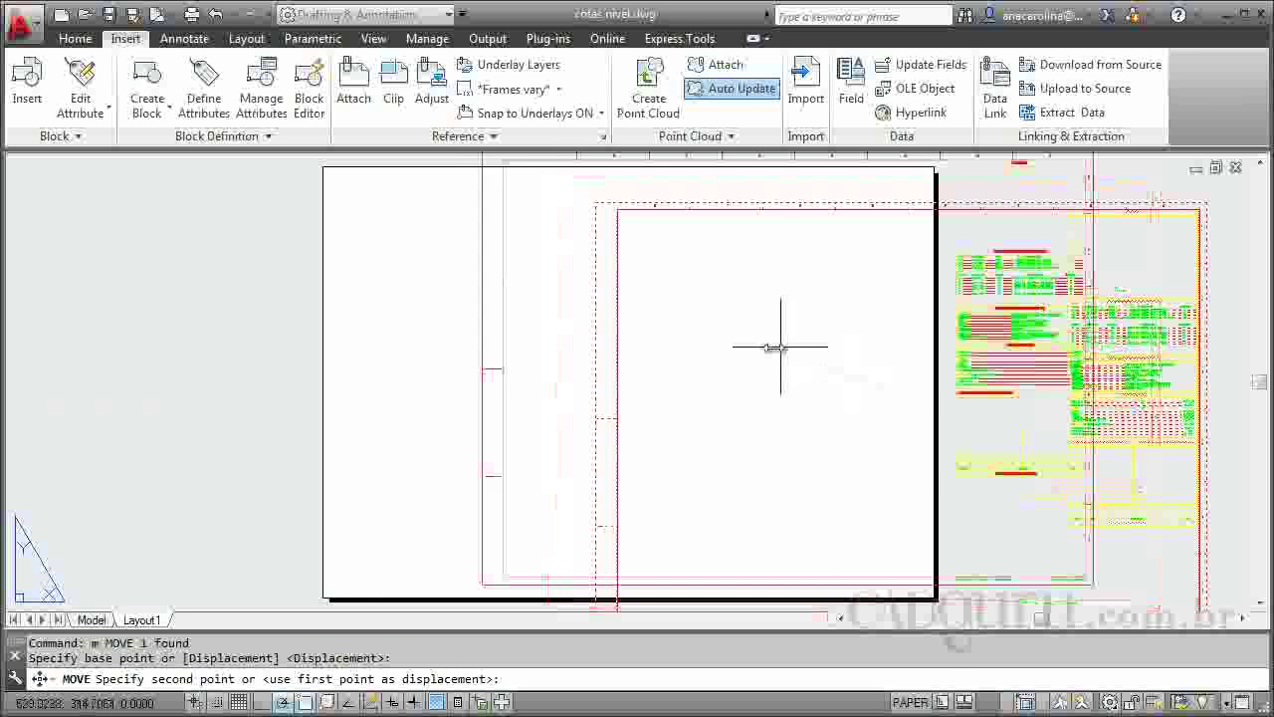
pyautogui.click(627, 363)
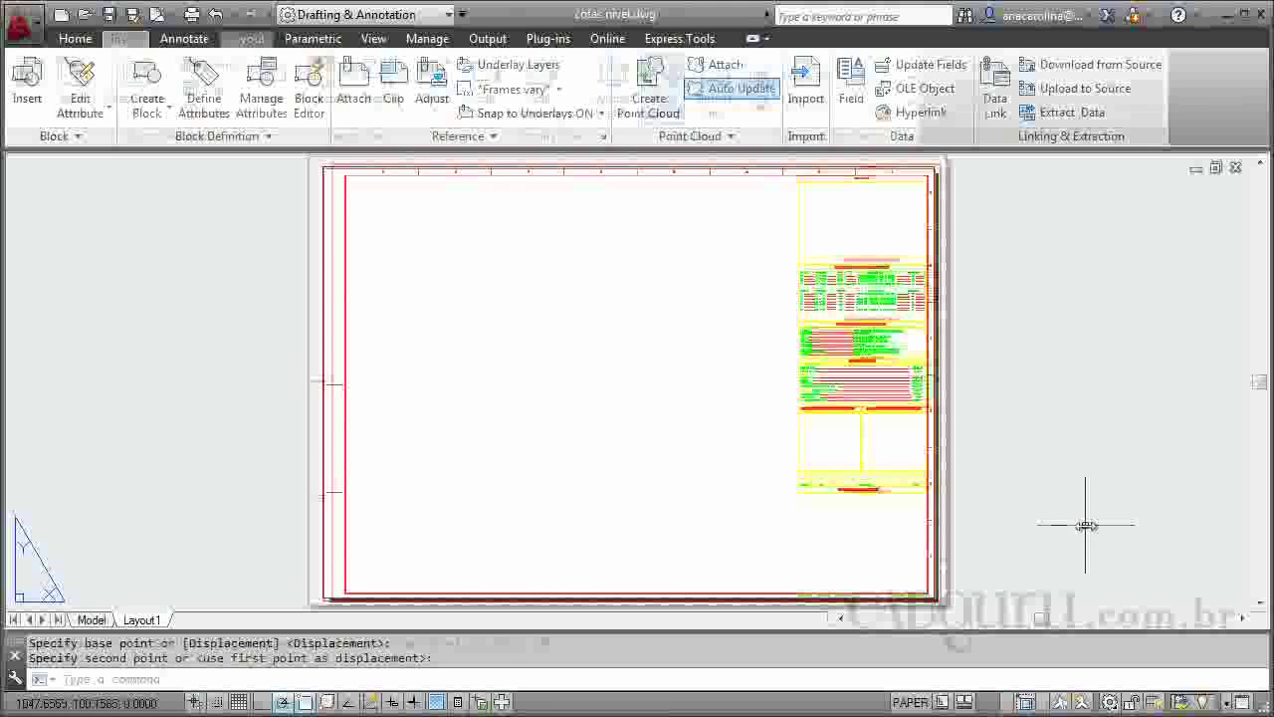
pyautogui.press('Escape')
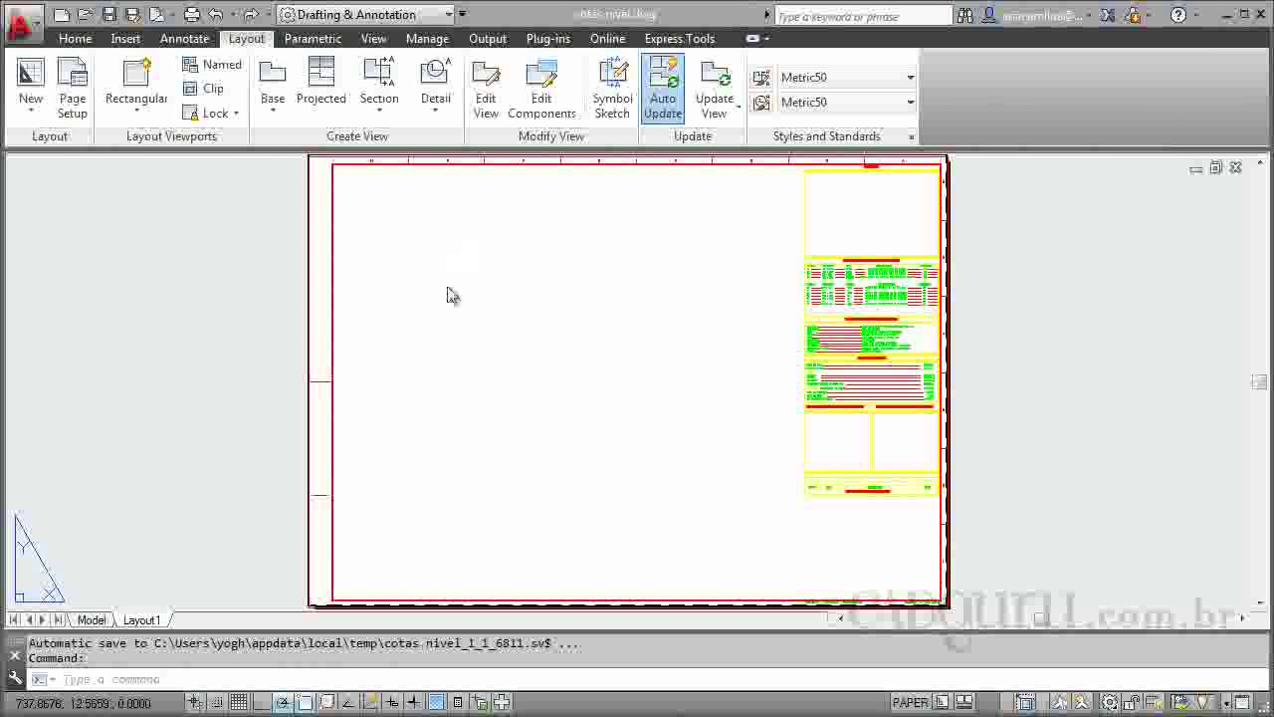
# Set the uniform background color of the Sheet / layout context to Black in the display options.
pyautogui.rightClick(583, 186)
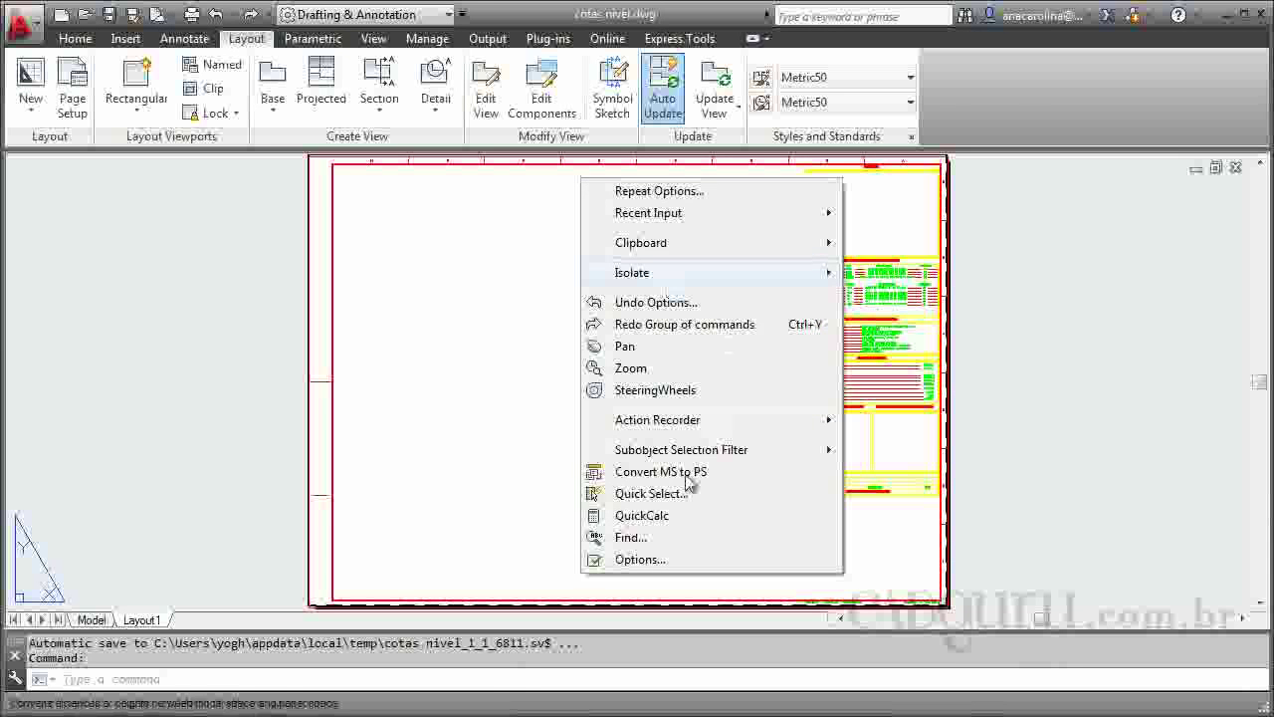
pyautogui.click(658, 563)
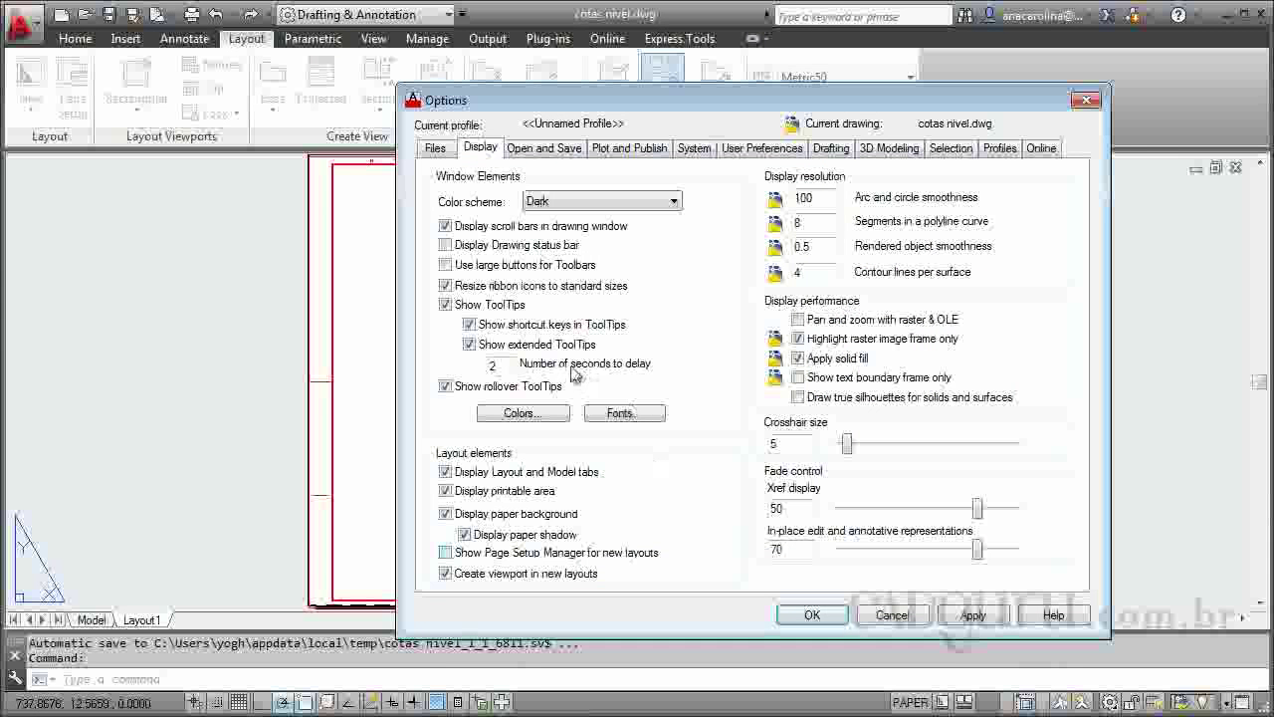
pyautogui.click(511, 414)
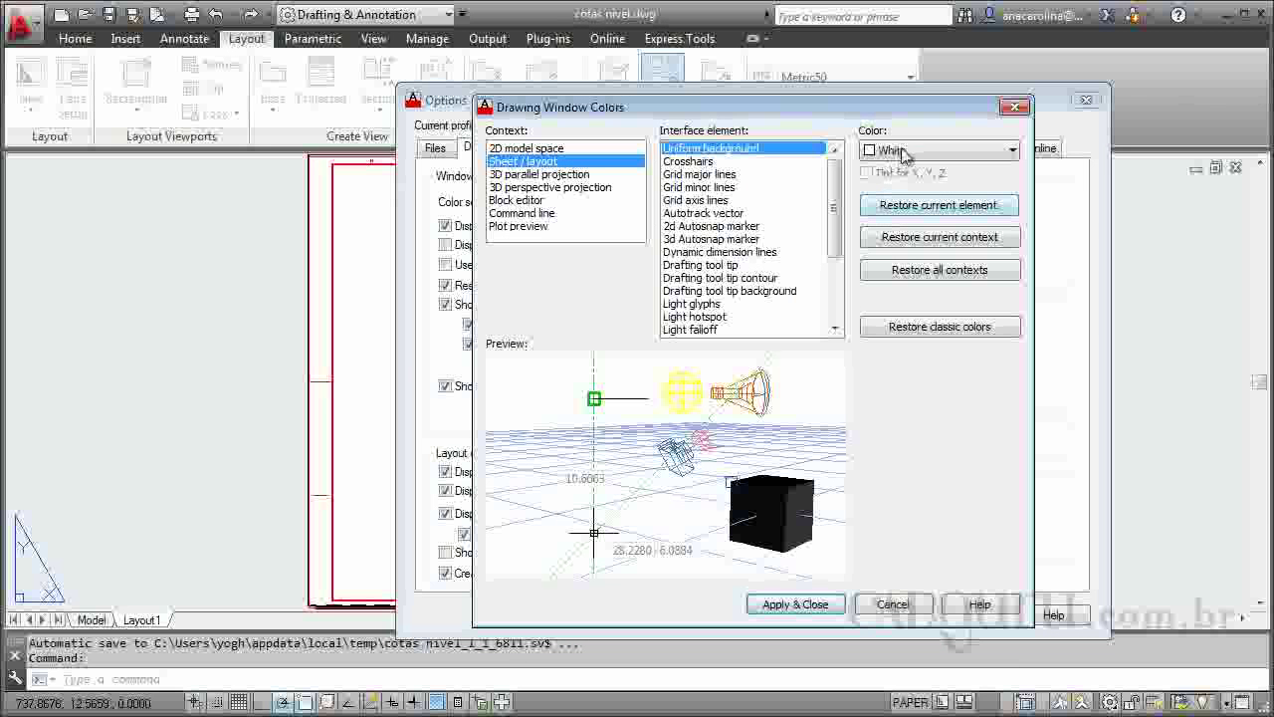
pyautogui.click(945, 157)
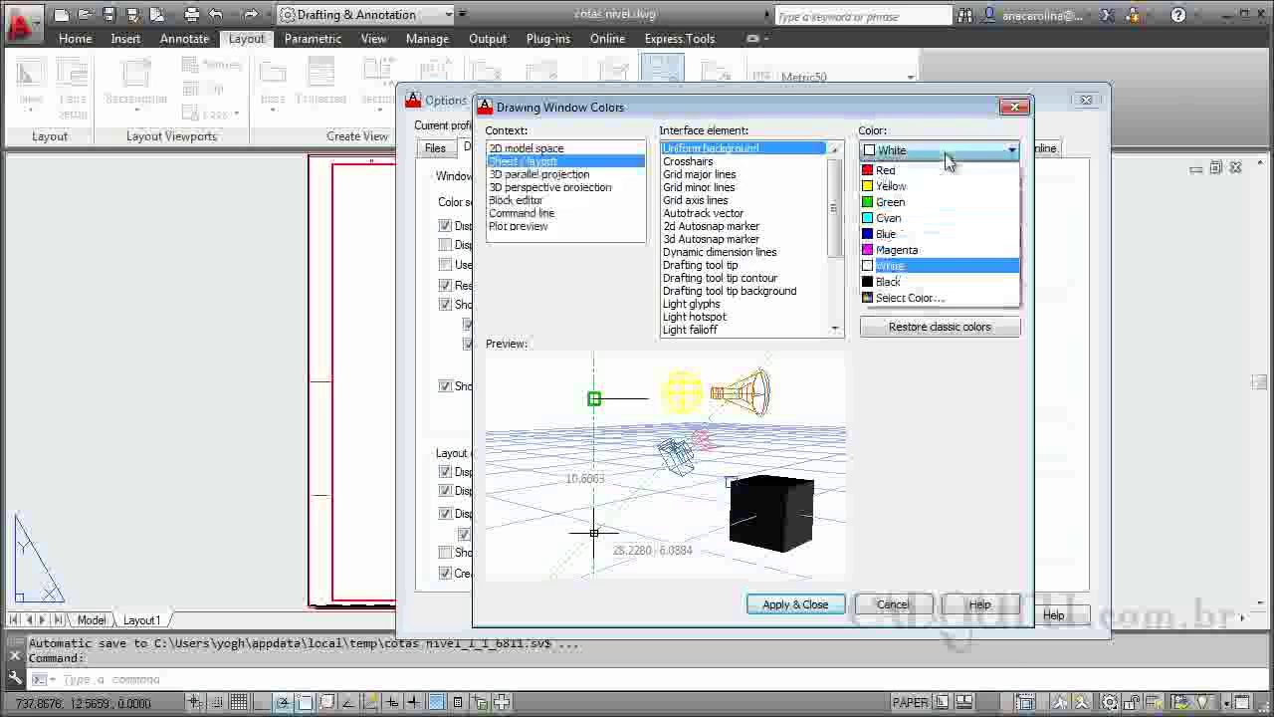
pyautogui.click(901, 282)
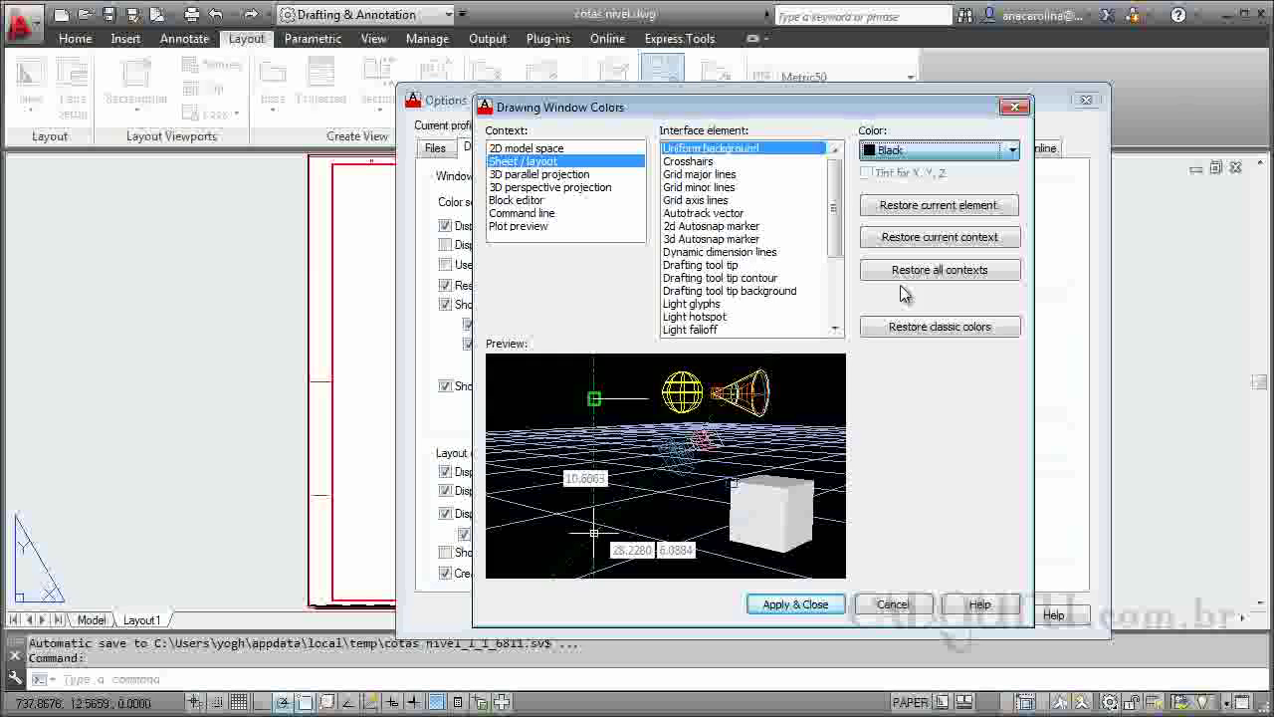
pyautogui.click(794, 604)
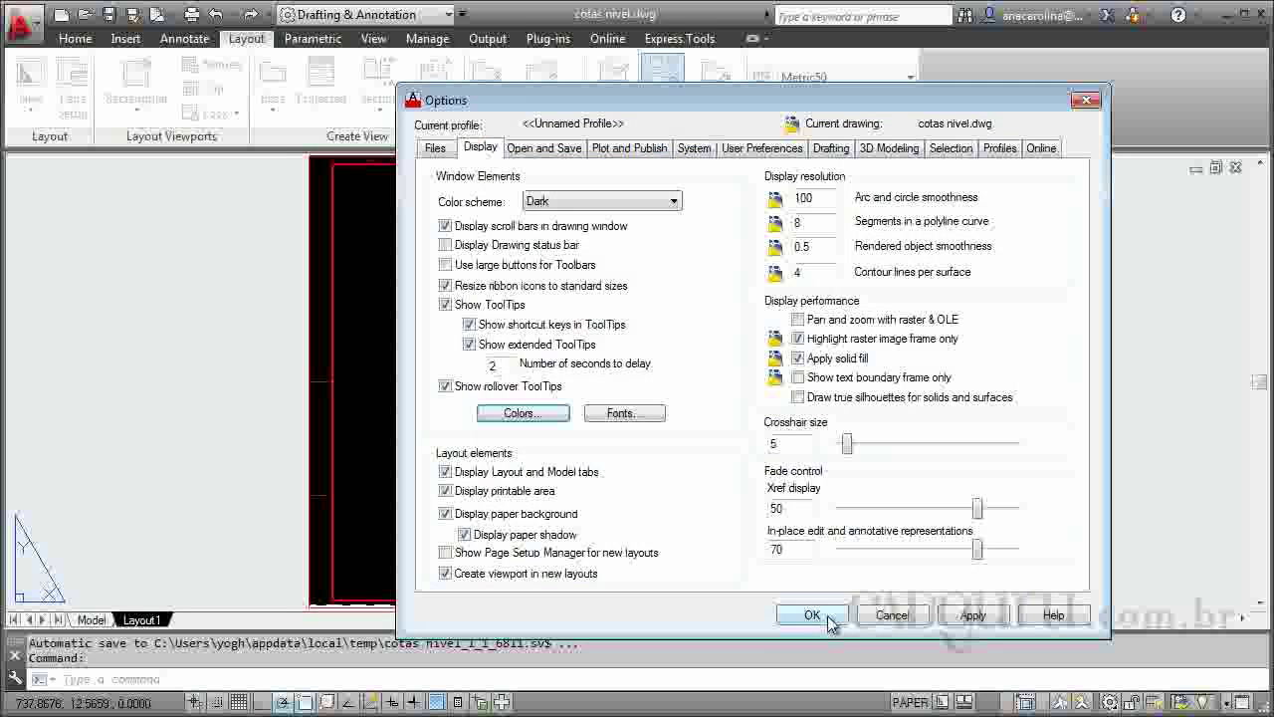
pyautogui.click(824, 615)
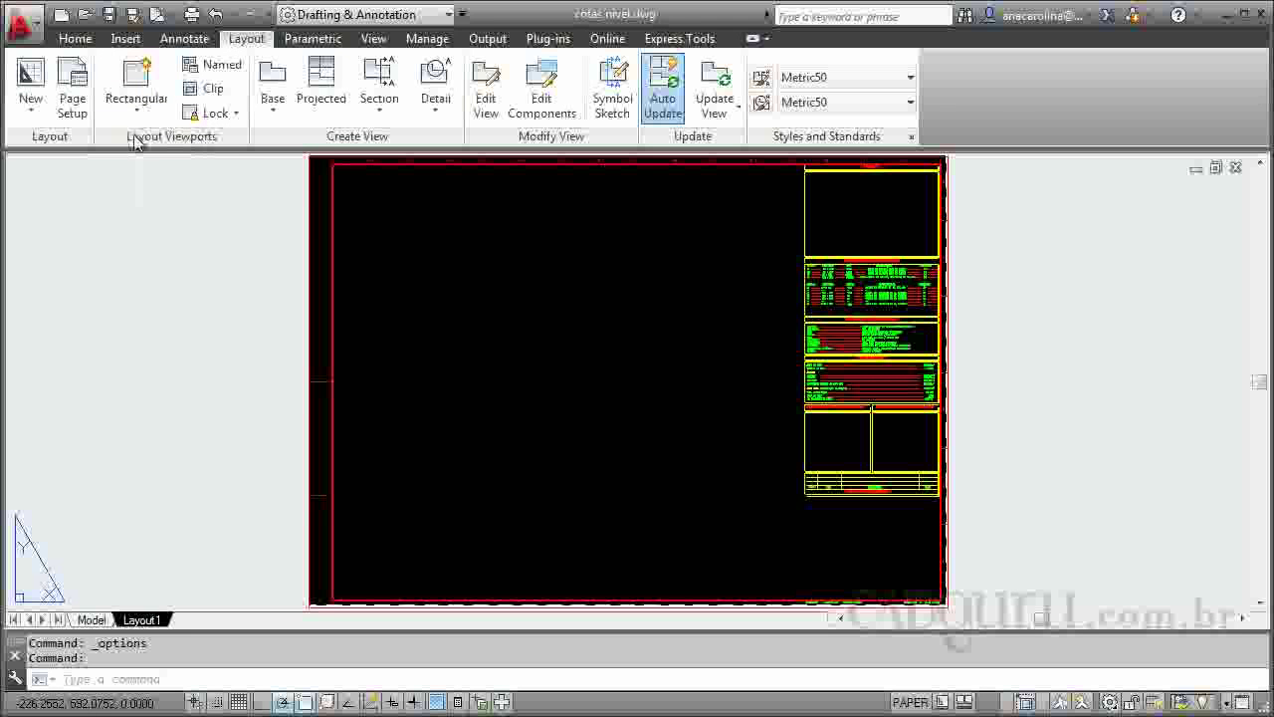
# Create a rectangular viewport in the empty upper area of the sheet, beside the title block column.
pyautogui.click(136, 87)
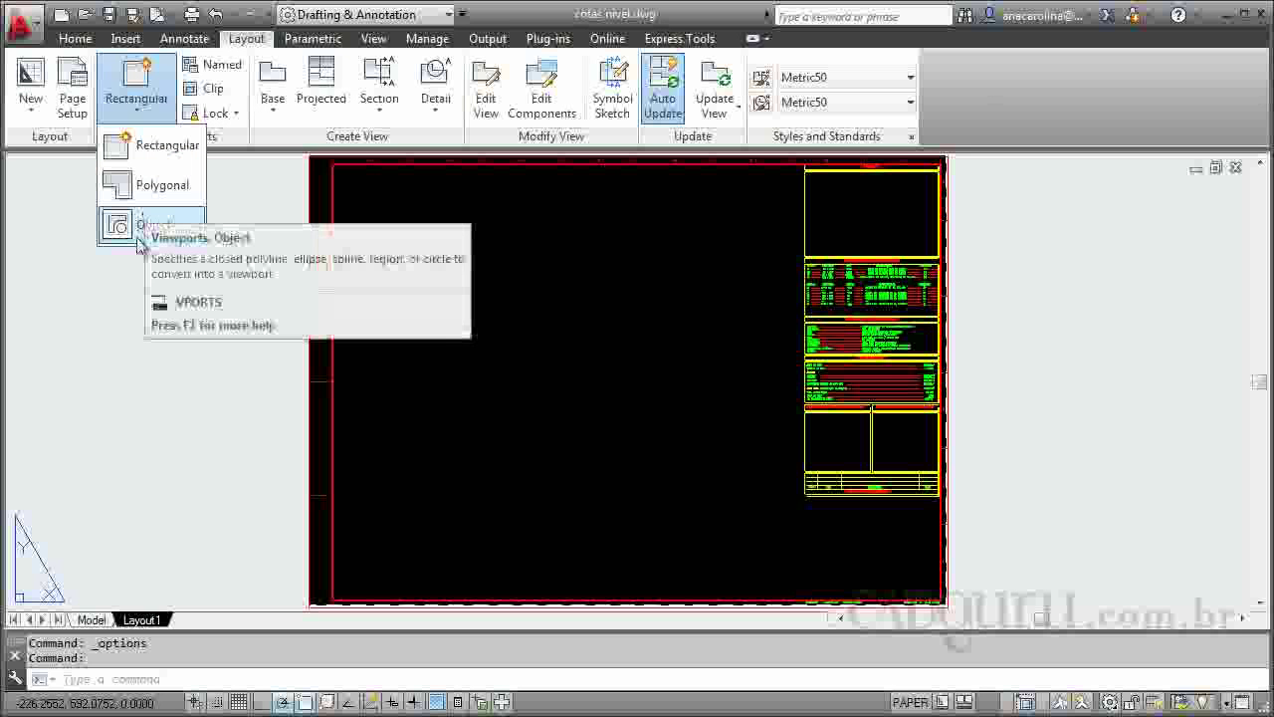
pyautogui.click(129, 144)
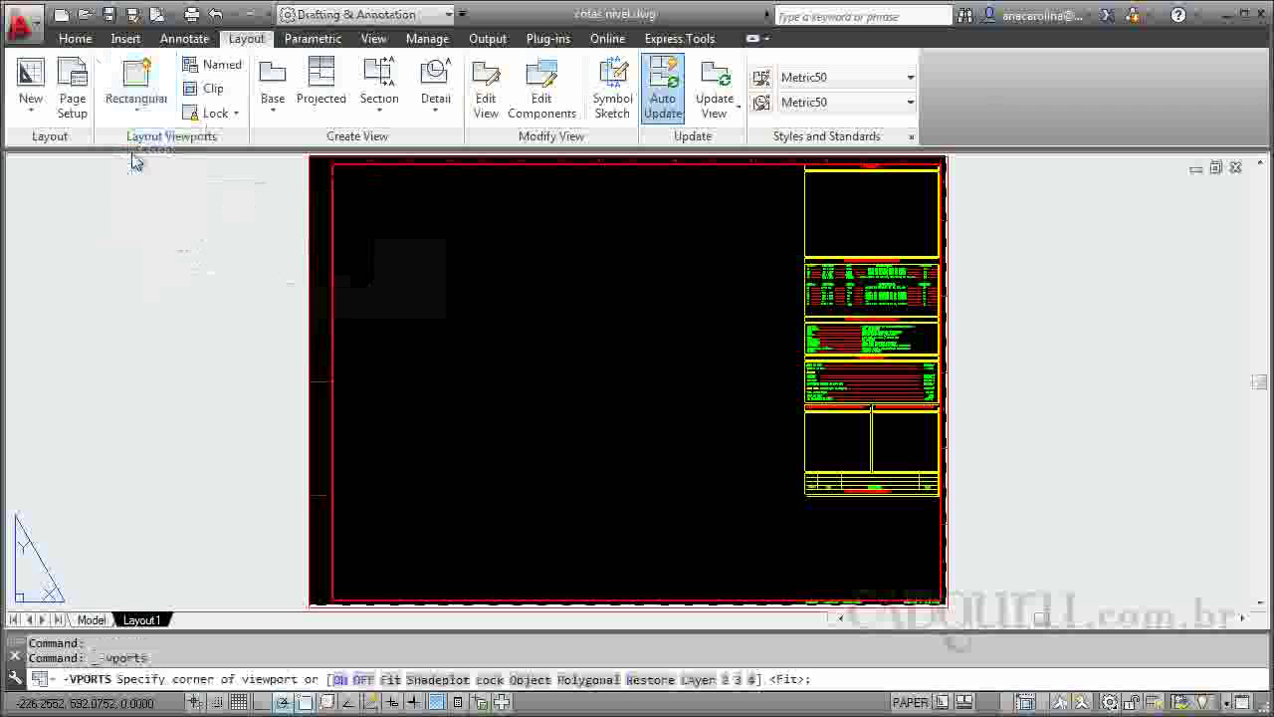
pyautogui.click(376, 188)
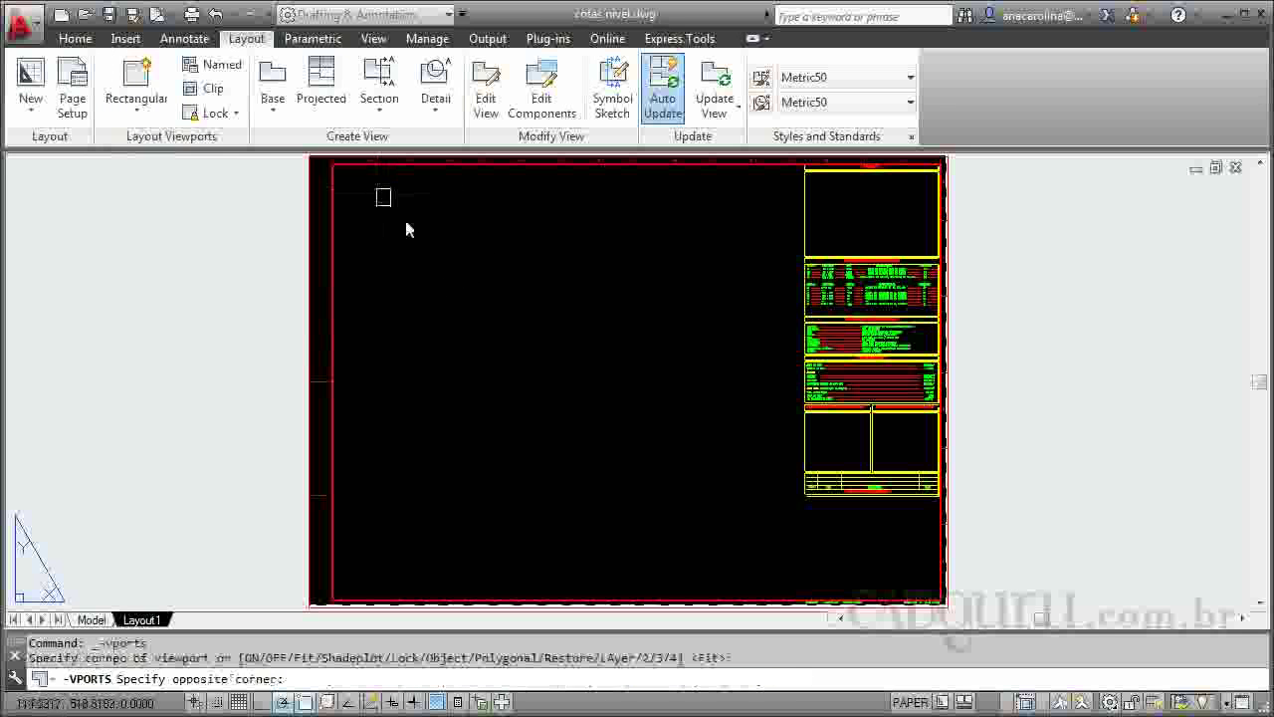
pyautogui.click(787, 427)
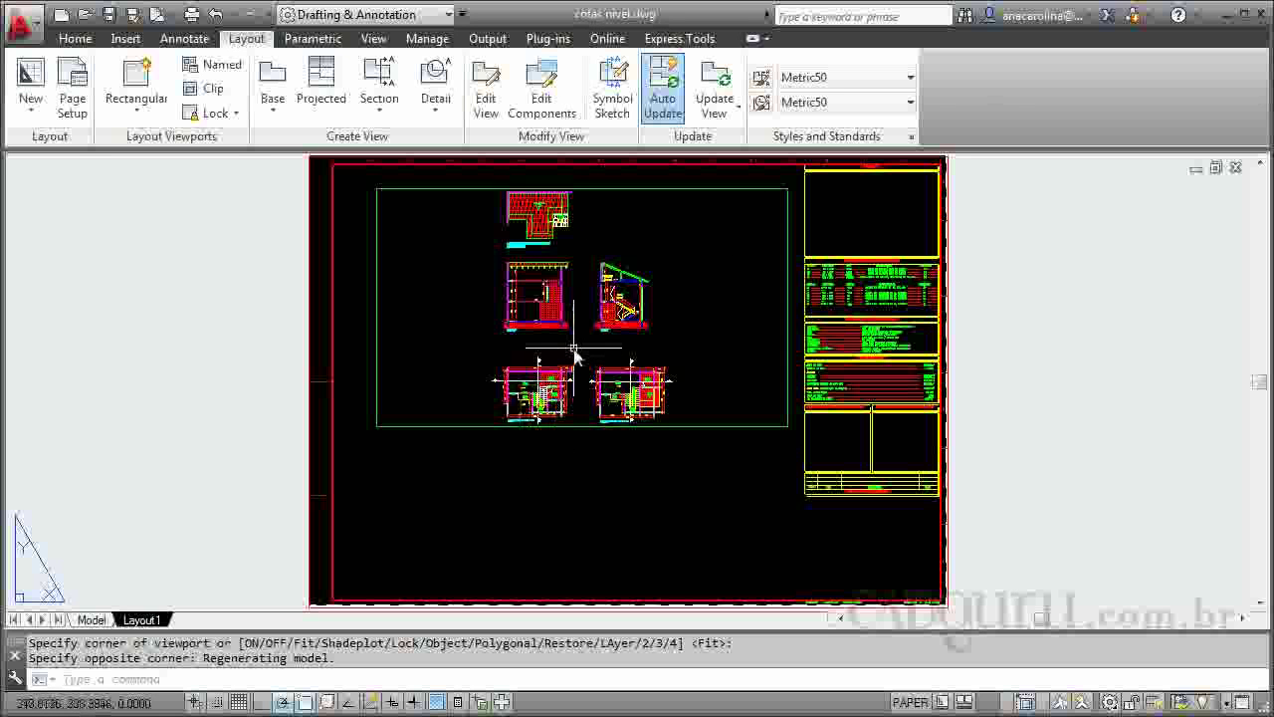
# Try to select the drawings inside the viewport from paper space with window and crossing selections.
pyautogui.click(623, 468)
pyautogui.click(442, 466)
pyautogui.click(434, 502)
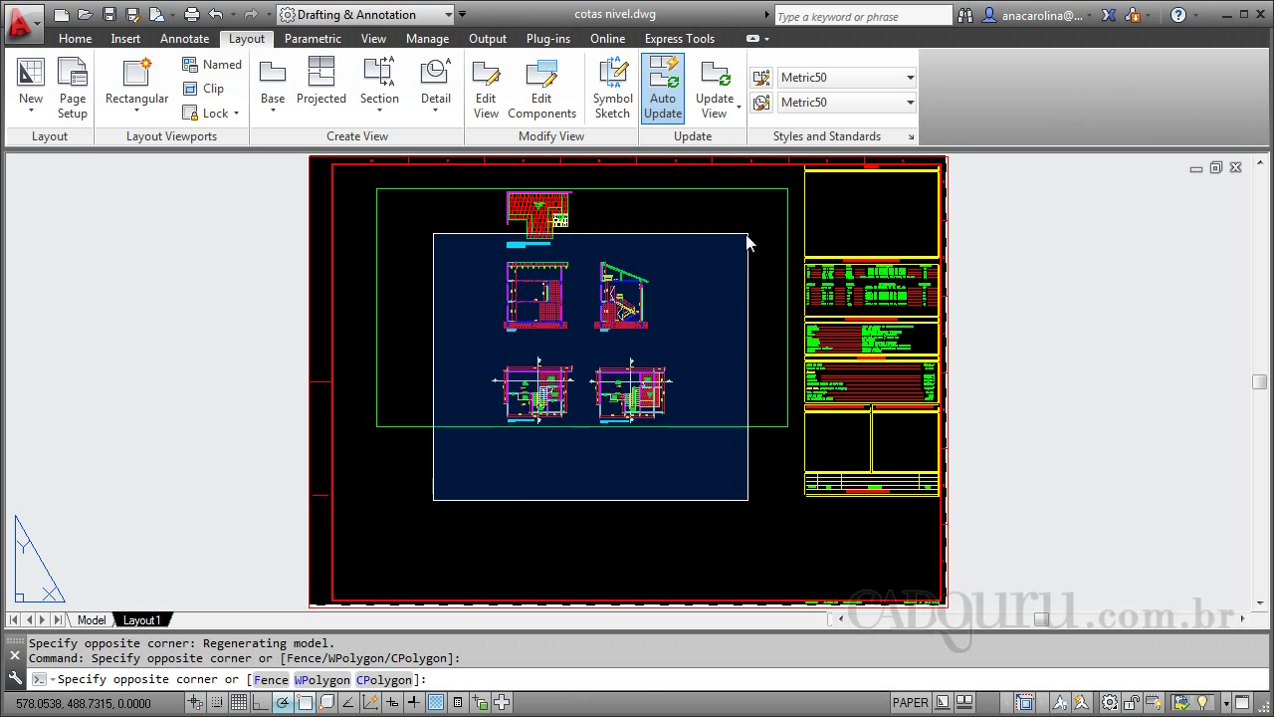
pyautogui.click(762, 224)
pyautogui.click(455, 480)
pyautogui.click(749, 218)
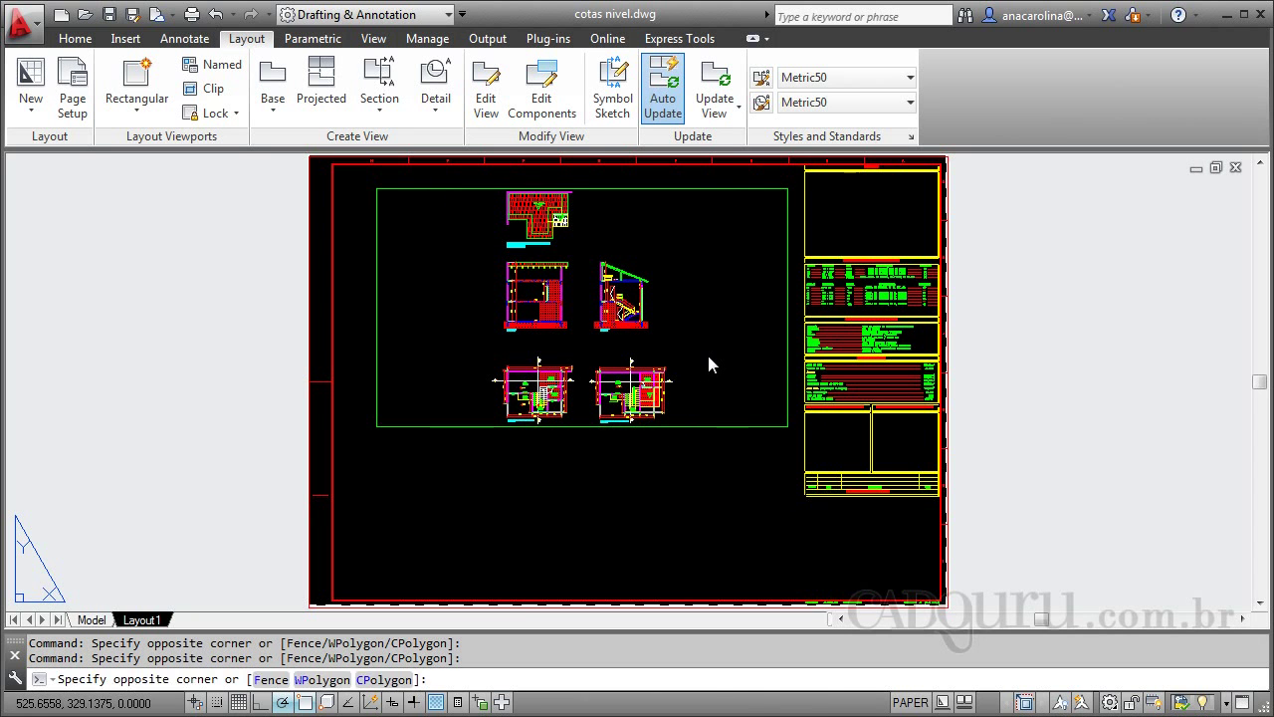
# Activate model space inside the viewport to try a crossing selection of its drawings, and return to paper space.
pyautogui.doubleClick(708, 356)
pyautogui.click(686, 263)
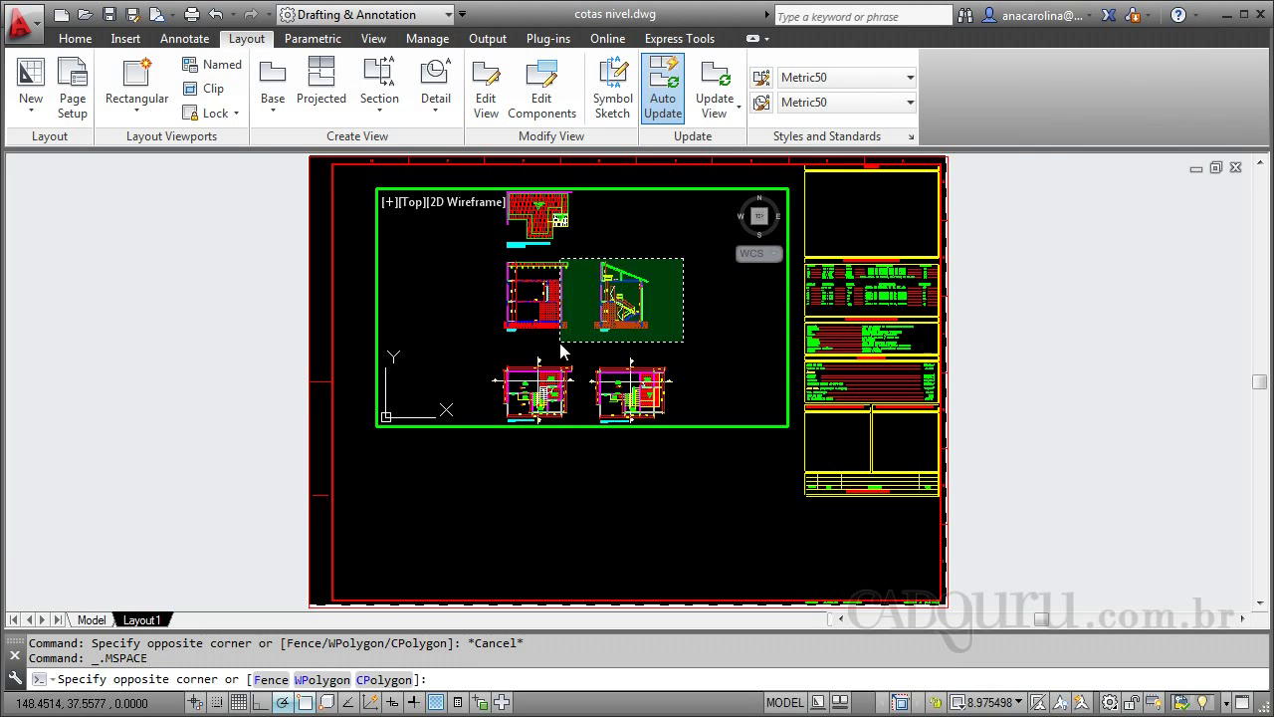
pyautogui.press('Escape')
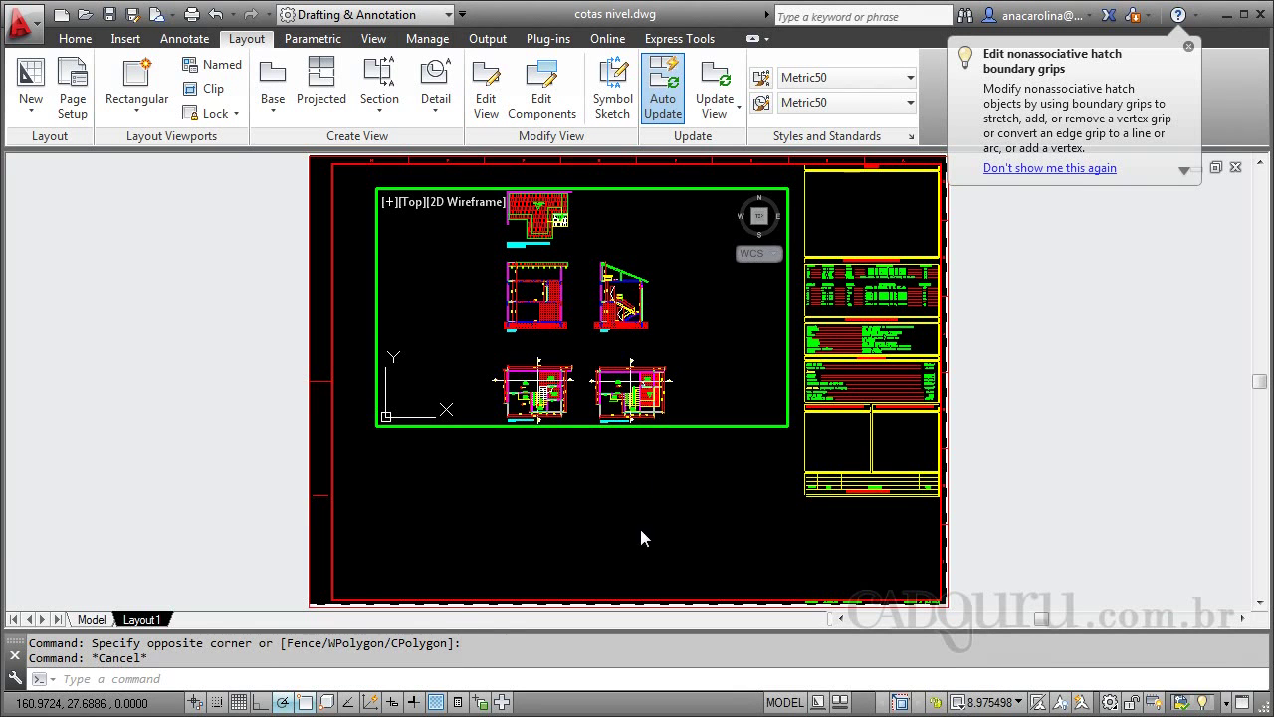
pyautogui.doubleClick(635, 466)
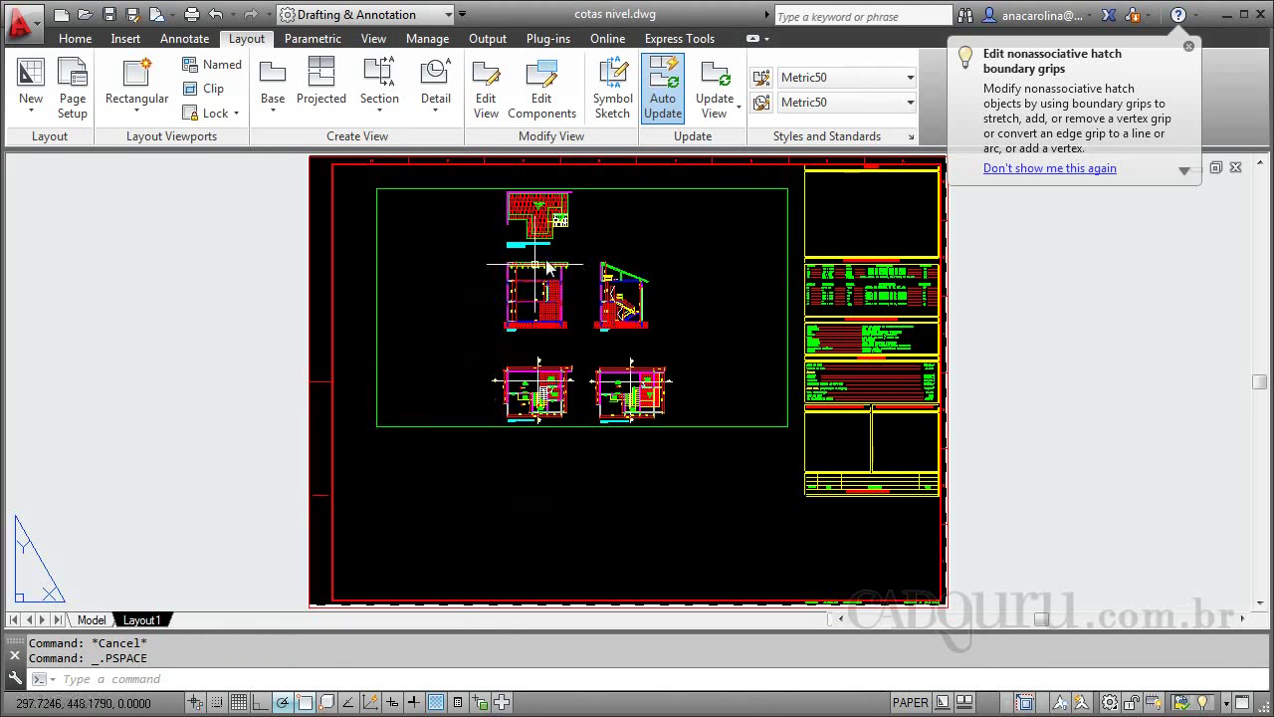
# Assign the viewport frame to the OCULTO layer with its color set to ByLayer.
pyautogui.click(658, 512)
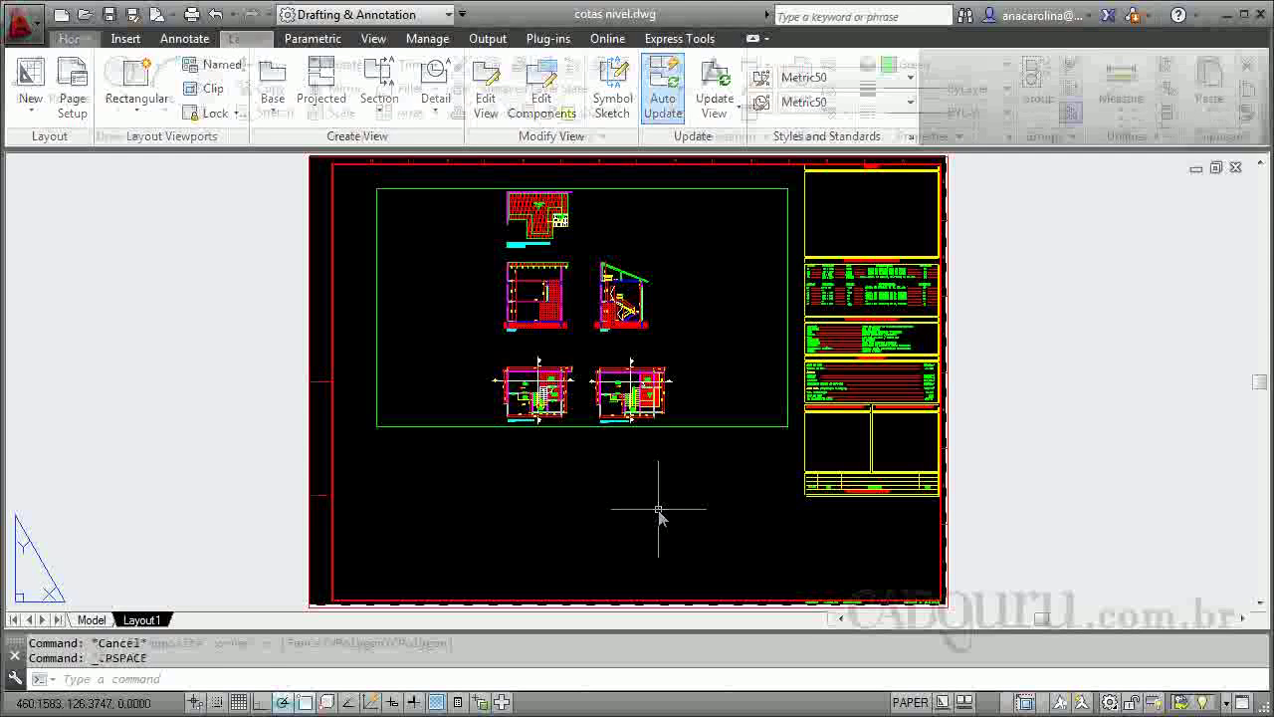
pyautogui.press('Escape')
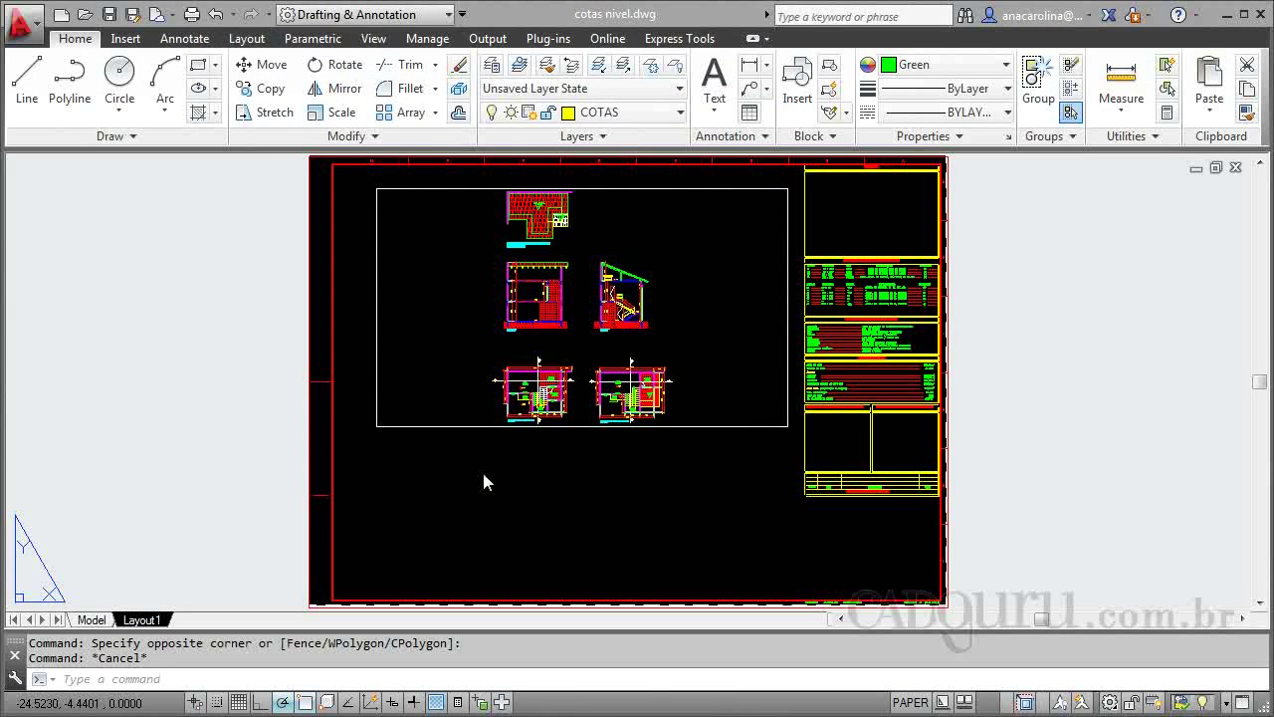
# Select the viewport frame to check its layer and color properties, and clear the selection.
pyautogui.click(717, 389)
pyautogui.click(677, 468)
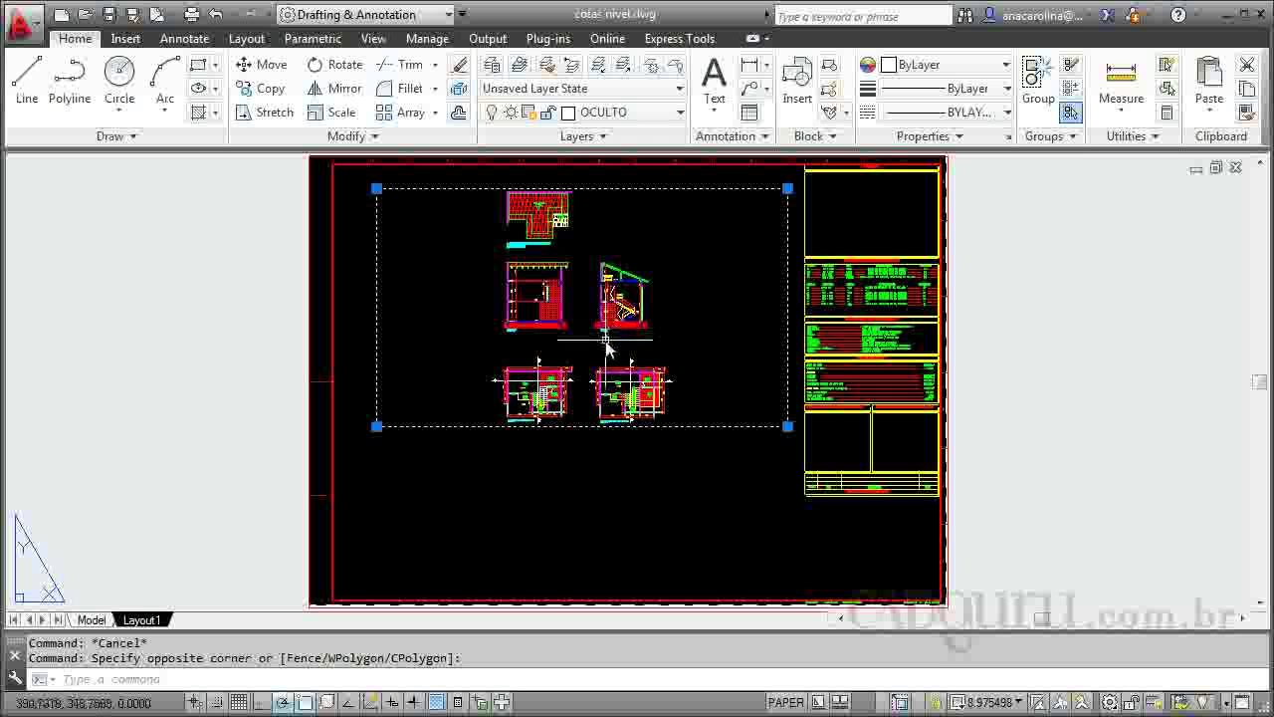
pyautogui.click(690, 330)
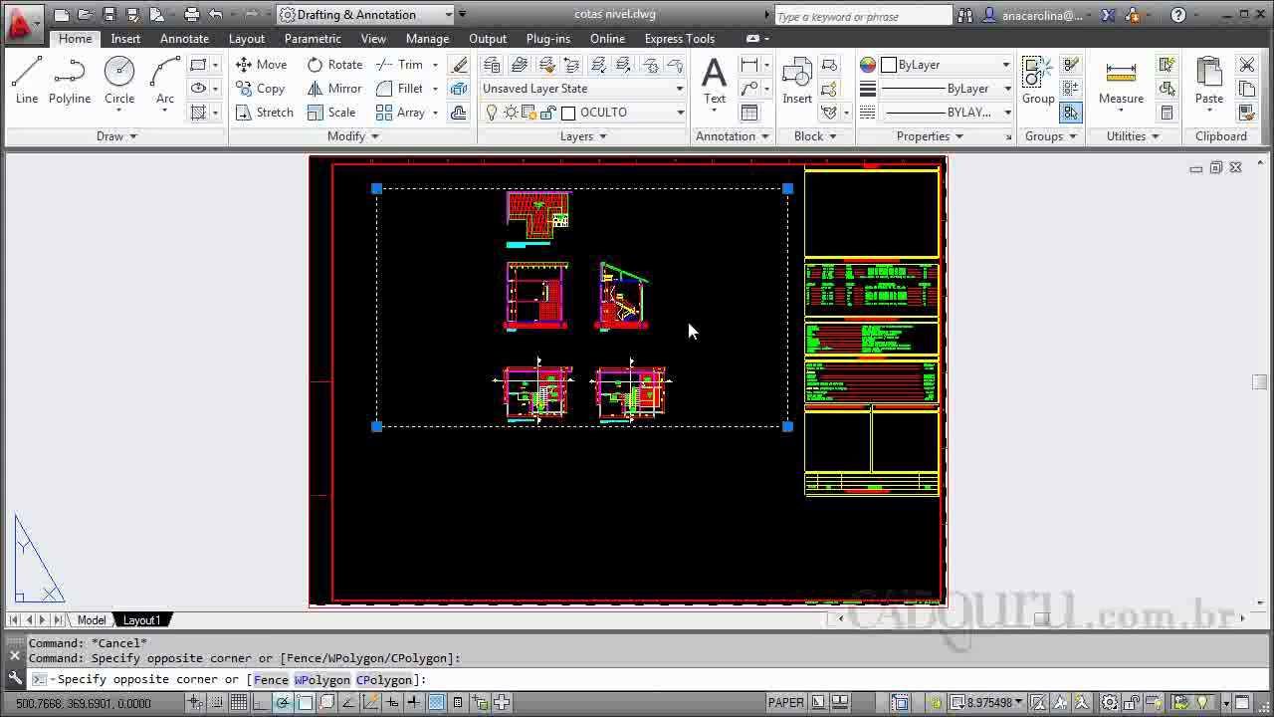
pyautogui.click(685, 287)
pyautogui.press('Escape')
pyautogui.press('Escape')
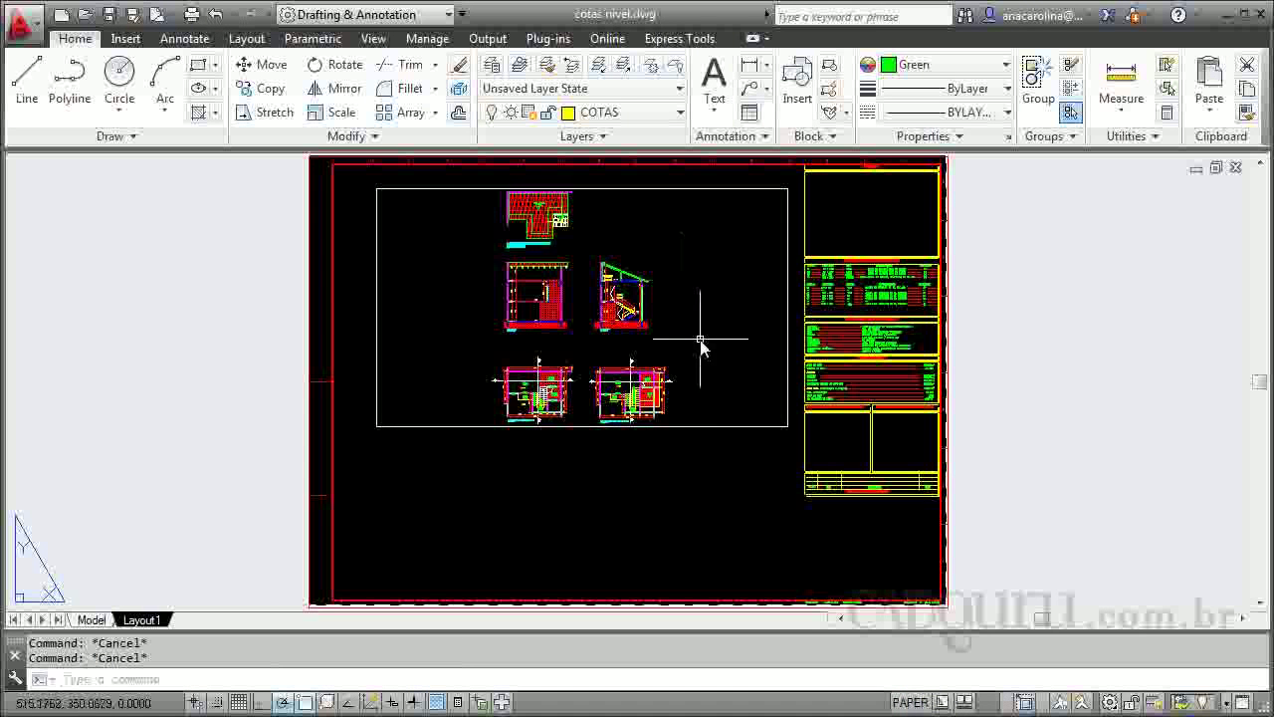